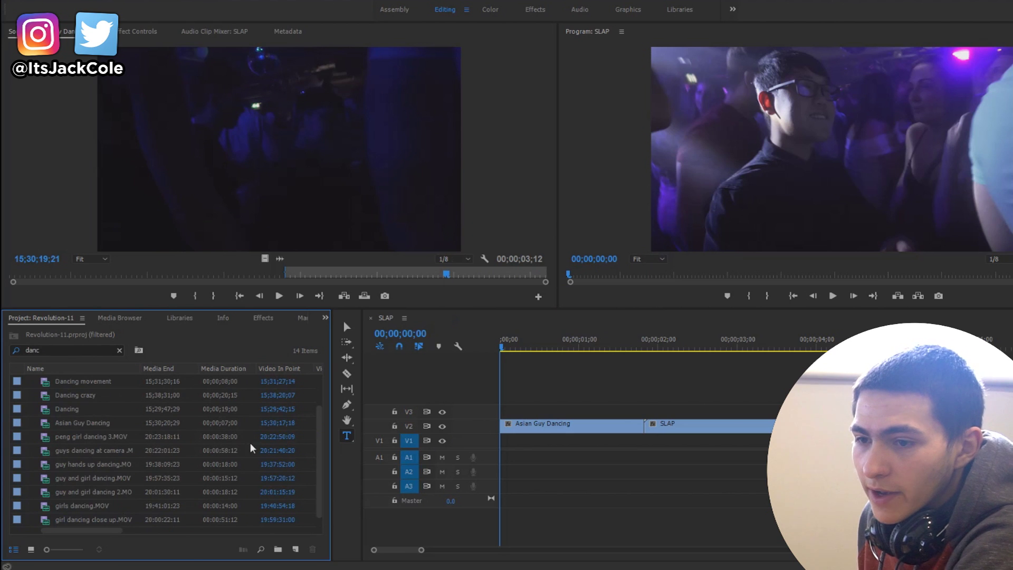
Place the project's Adjustment Layer on V3 from the start of the sequence and duplicate it onto V4
{"action": "left_click", "coordinate": [100, 350]}
{"action": "type", "text": "a"}
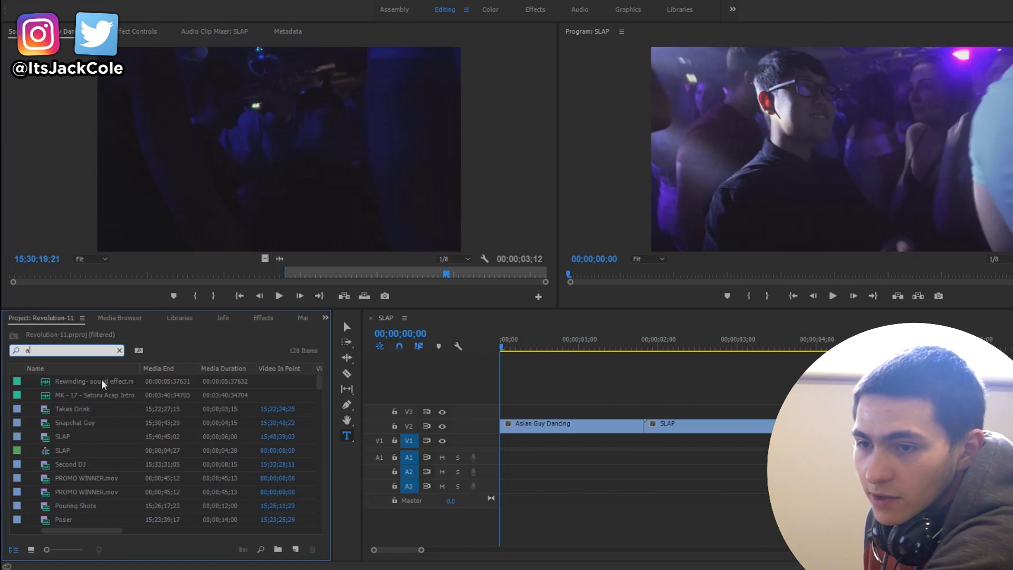
{"action": "left_click_drag", "start_coordinate": [318, 399], "coordinate": [308, 529]}
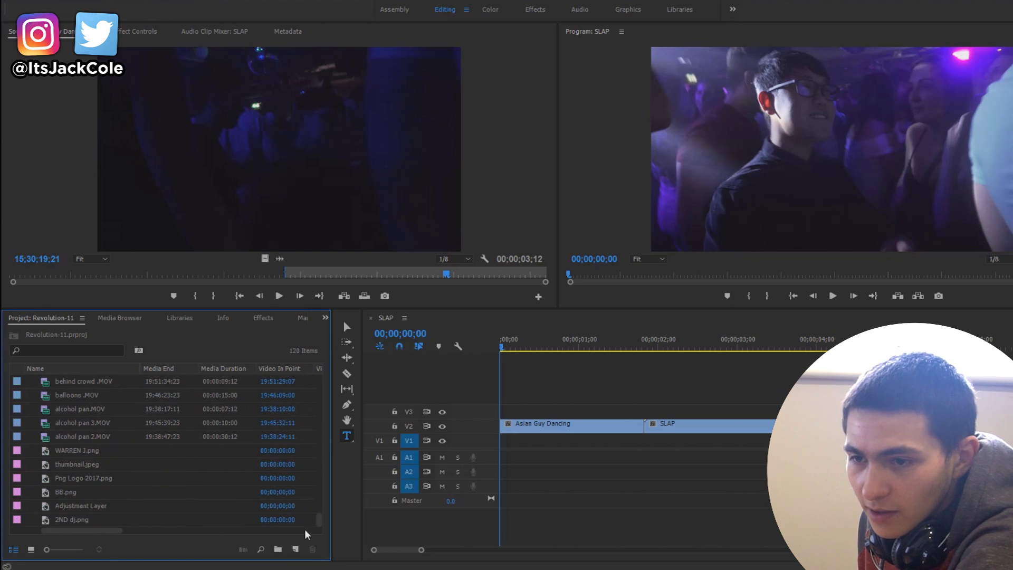
{"action": "left_click", "coordinate": [71, 506]}
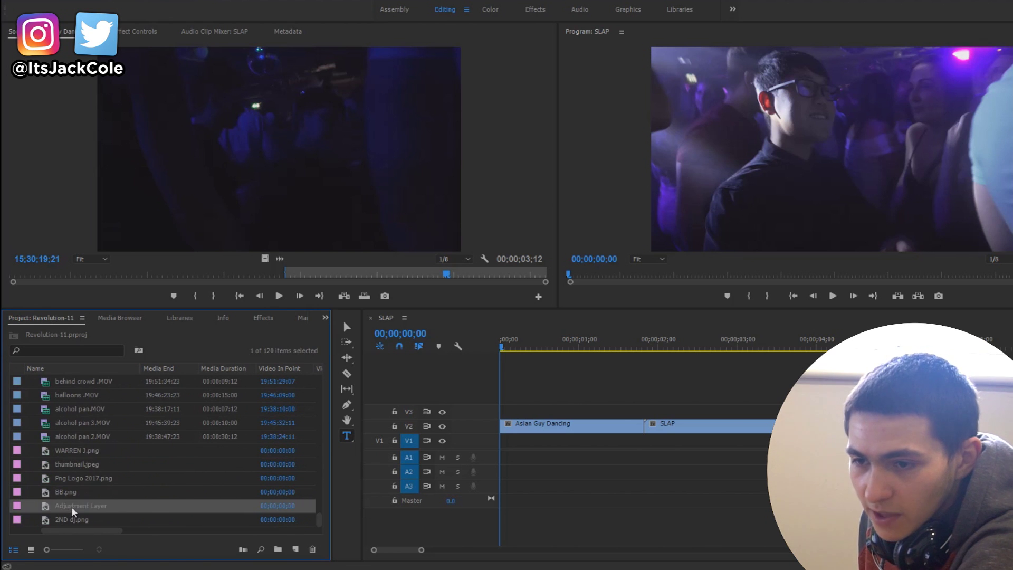
{"action": "left_click_drag", "start_coordinate": [77, 502], "coordinate": [496, 414]}
{"action": "left_click", "coordinate": [647, 413]}
{"action": "left_click_drag", "start_coordinate": [679, 414], "coordinate": [671, 405]}
Split the V3 adjustment layer where the SLAP clip begins and delete the part over Asian Guy Dancing
{"action": "key", "text": "c"}
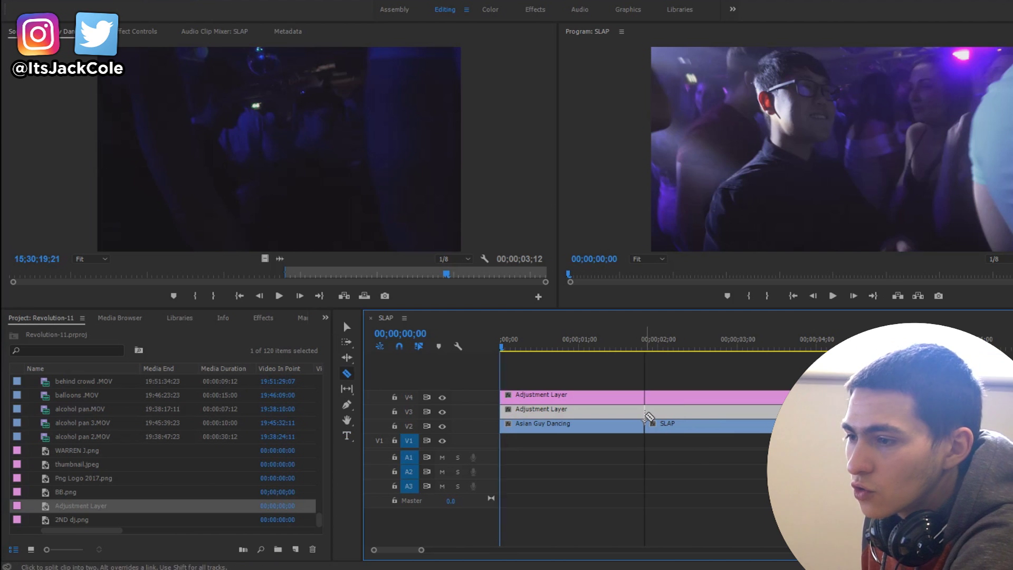
{"action": "left_click", "coordinate": [647, 412]}
{"action": "key", "text": "v"}
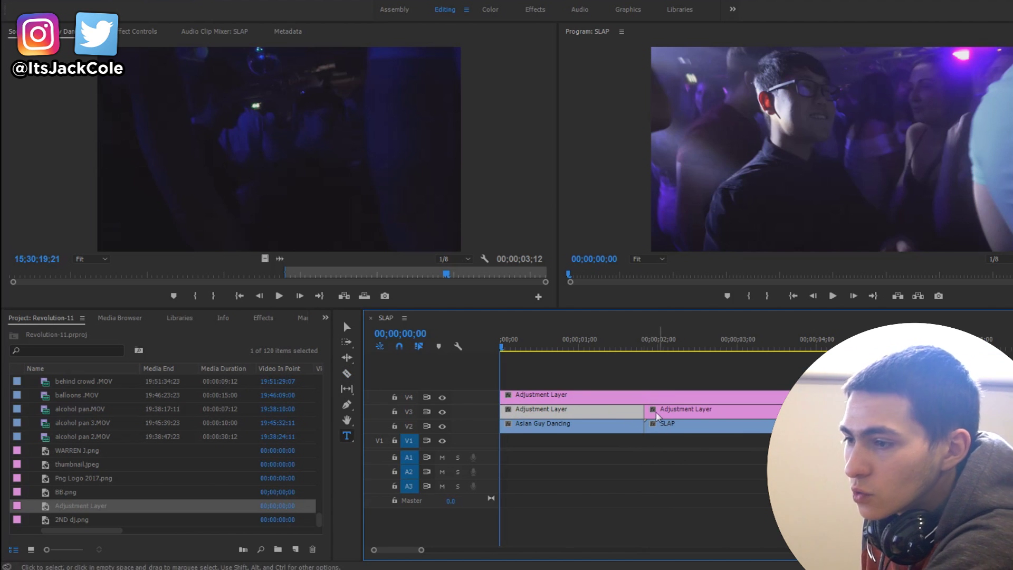
{"action": "key", "text": "Delete"}
{"action": "left_click", "coordinate": [665, 414]}
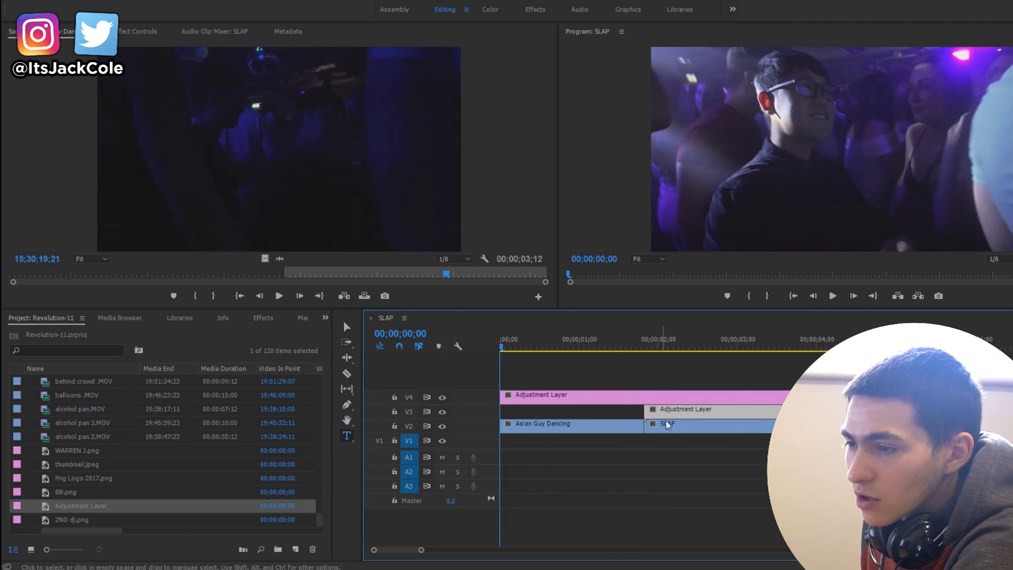
{"action": "left_click", "coordinate": [625, 466]}
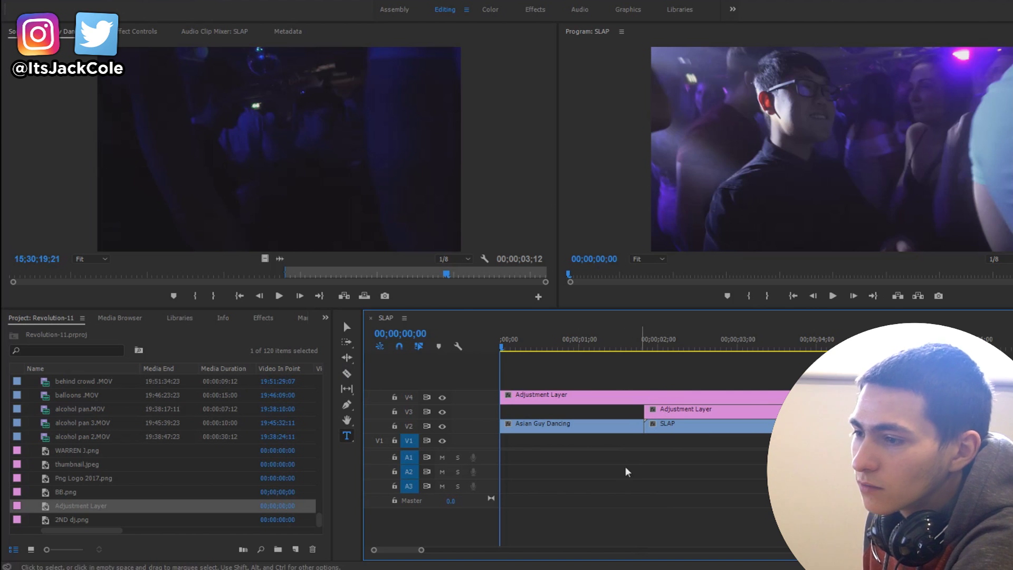
{"action": "left_click_drag", "start_coordinate": [680, 402], "coordinate": [794, 430]}
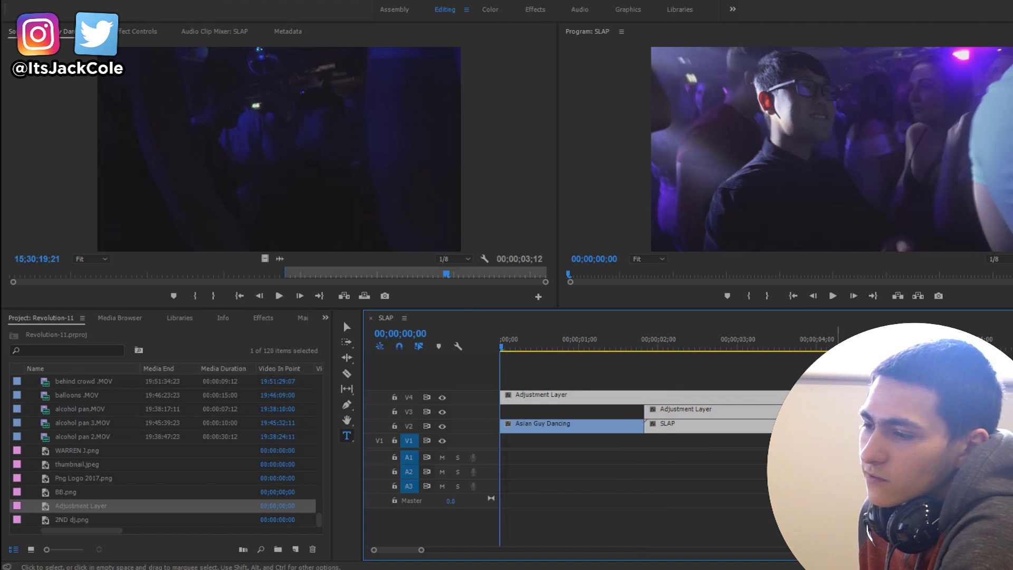
{"action": "left_click", "coordinate": [591, 413]}
{"action": "left_click", "coordinate": [597, 429]}
Play the sequence from its start through the SLAP clip, return to the cut and save the project
{"action": "left_click_drag", "start_coordinate": [562, 347], "coordinate": [500, 353]}
{"action": "left_click", "coordinate": [613, 459]}
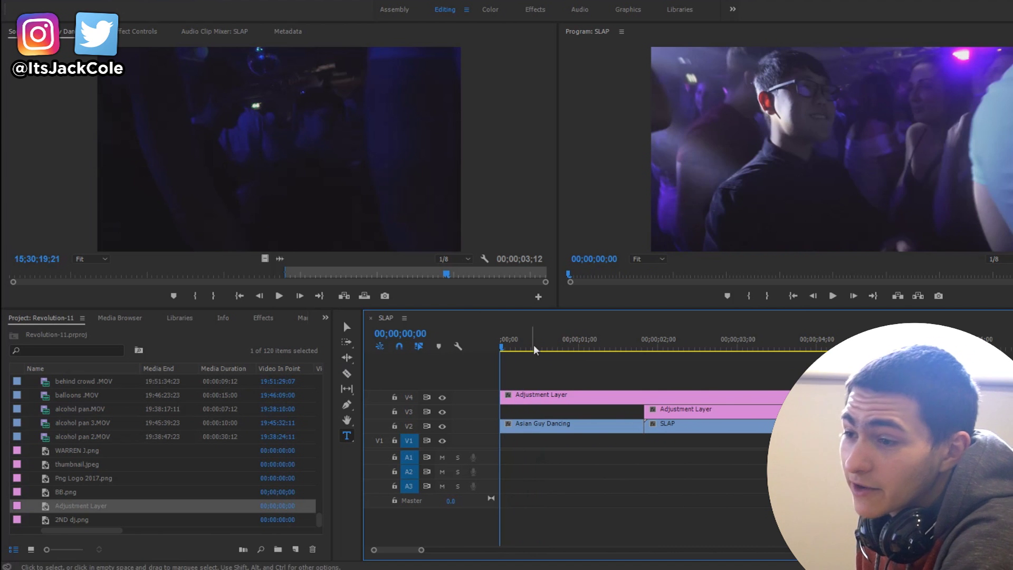
{"action": "key", "text": "space"}
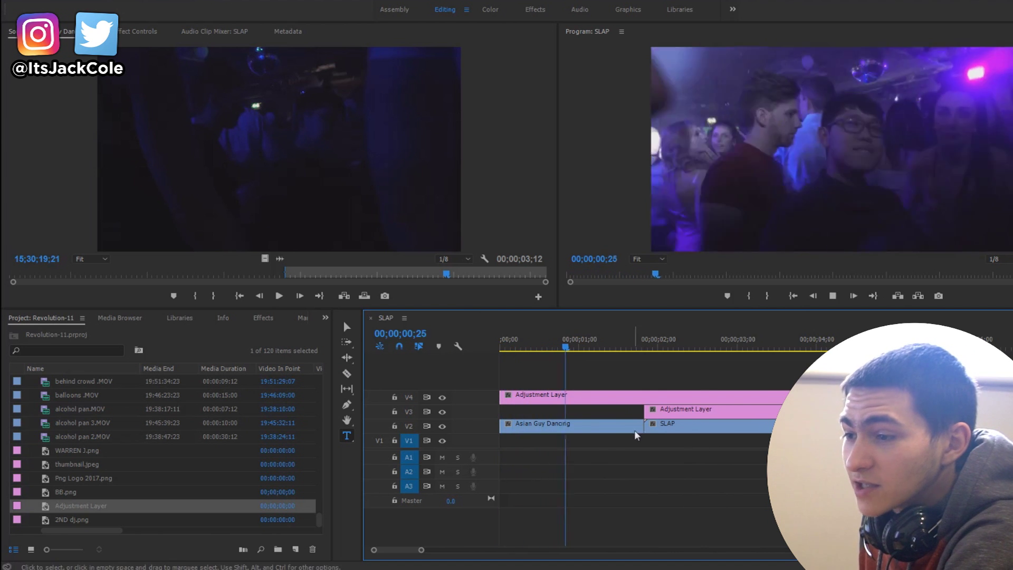
{"action": "left_click_drag", "start_coordinate": [573, 345], "coordinate": [505, 347]}
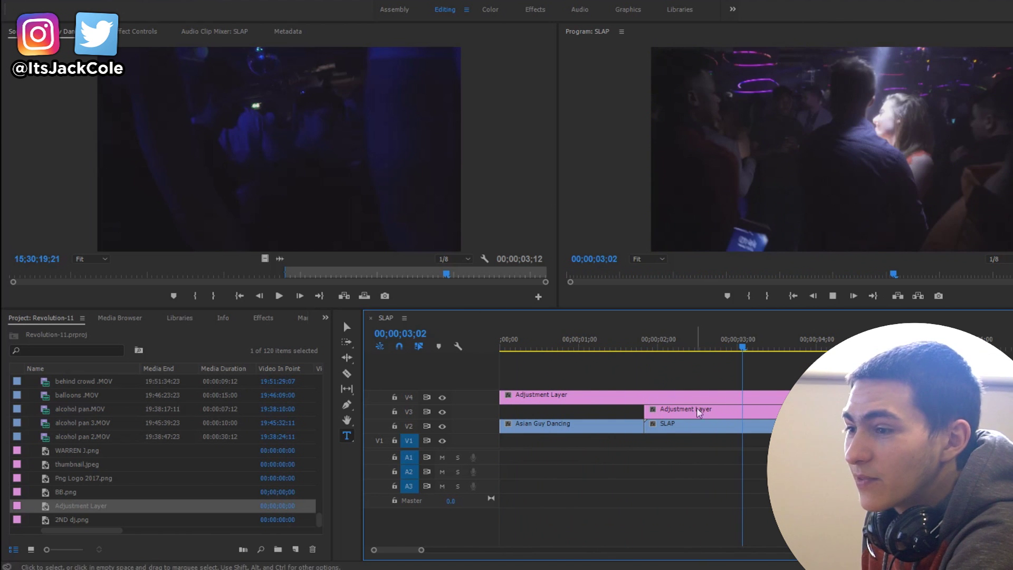
{"action": "key", "text": "space"}
{"action": "left_click", "coordinate": [645, 347]}
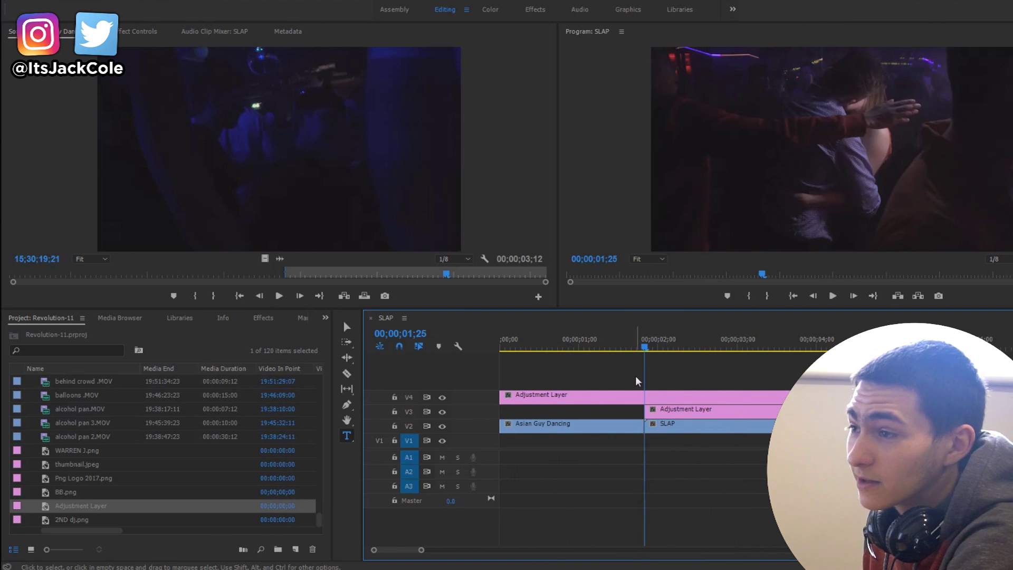
{"action": "key", "text": "ctrl+s"}
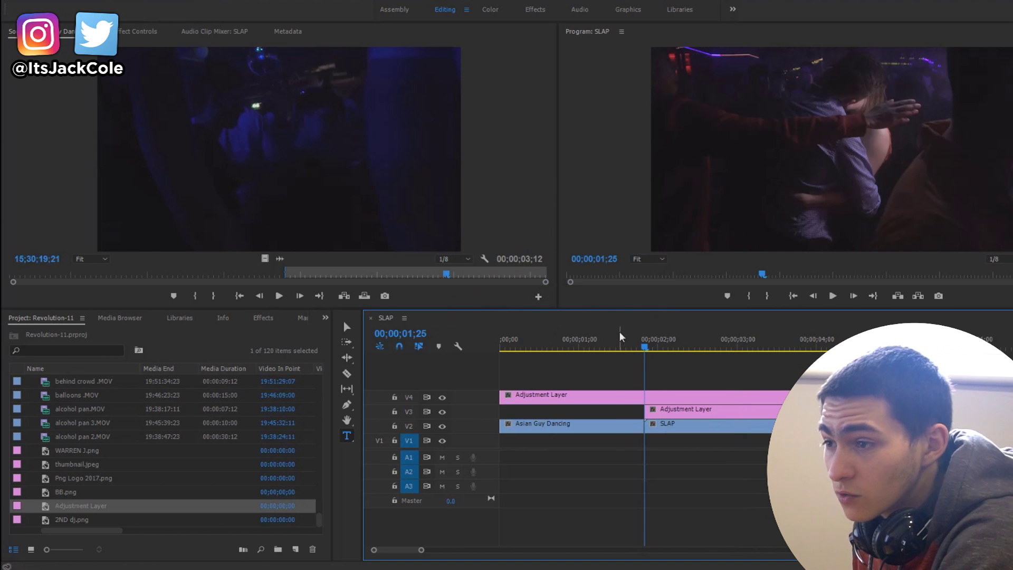
Replay the sequence around the cut and onward through the SLAP clip to examine the slap action
{"action": "left_click", "coordinate": [617, 343]}
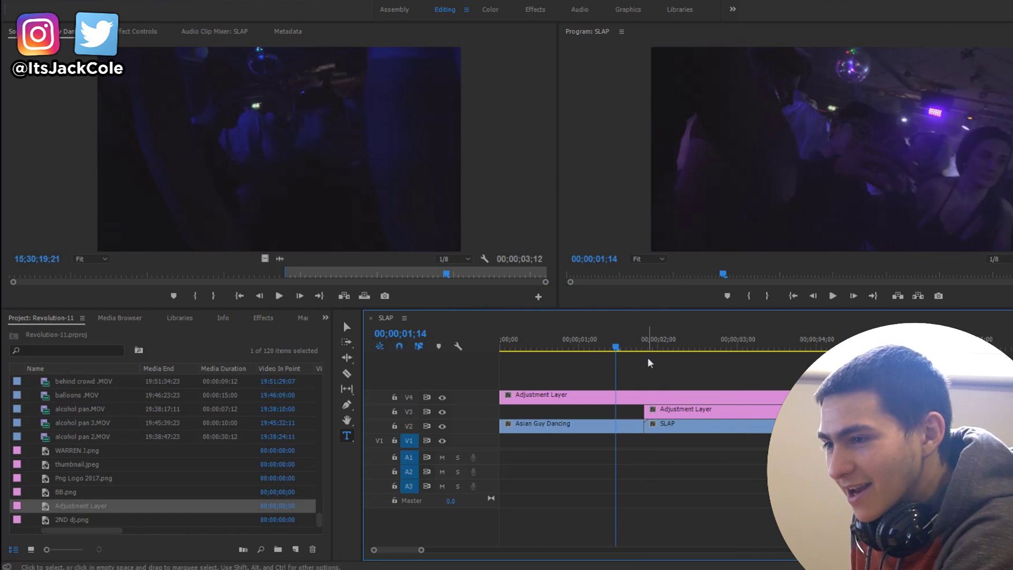
{"action": "left_click_drag", "start_coordinate": [641, 349], "coordinate": [608, 346]}
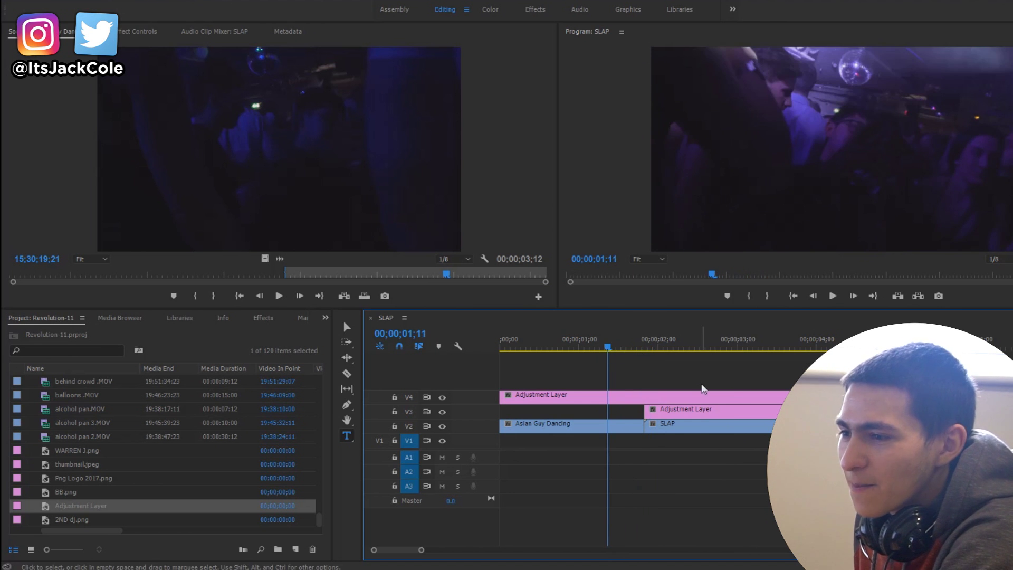
{"action": "key", "text": "space"}
{"action": "key", "text": "space"}
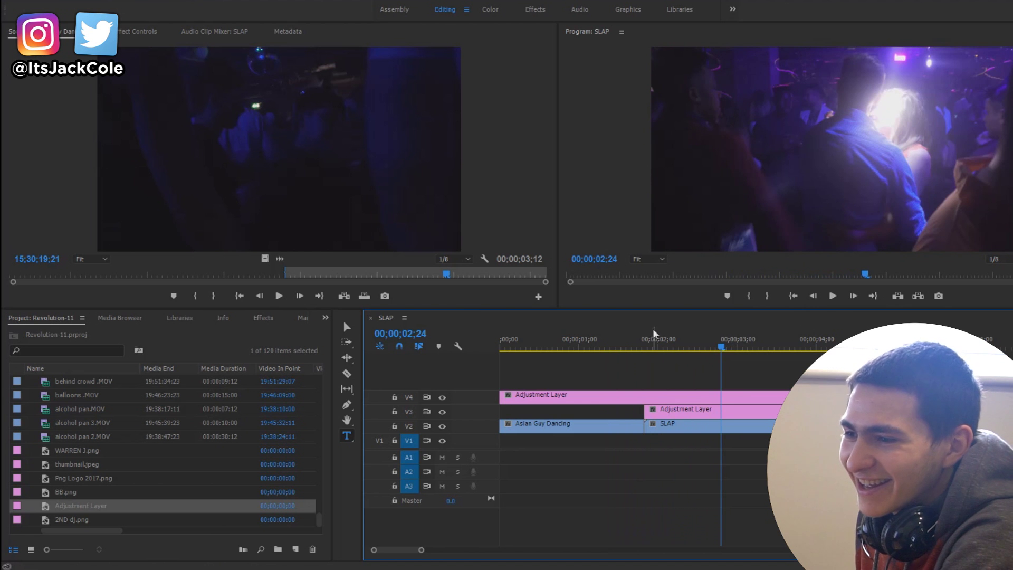
{"action": "left_click", "coordinate": [646, 345]}
{"action": "key", "text": "space"}
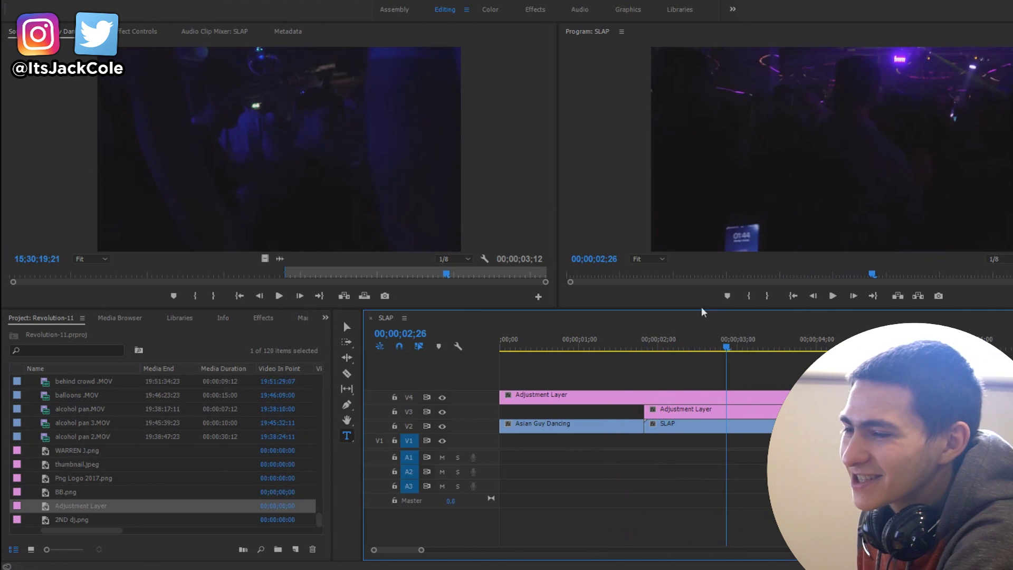
{"action": "key", "text": "space"}
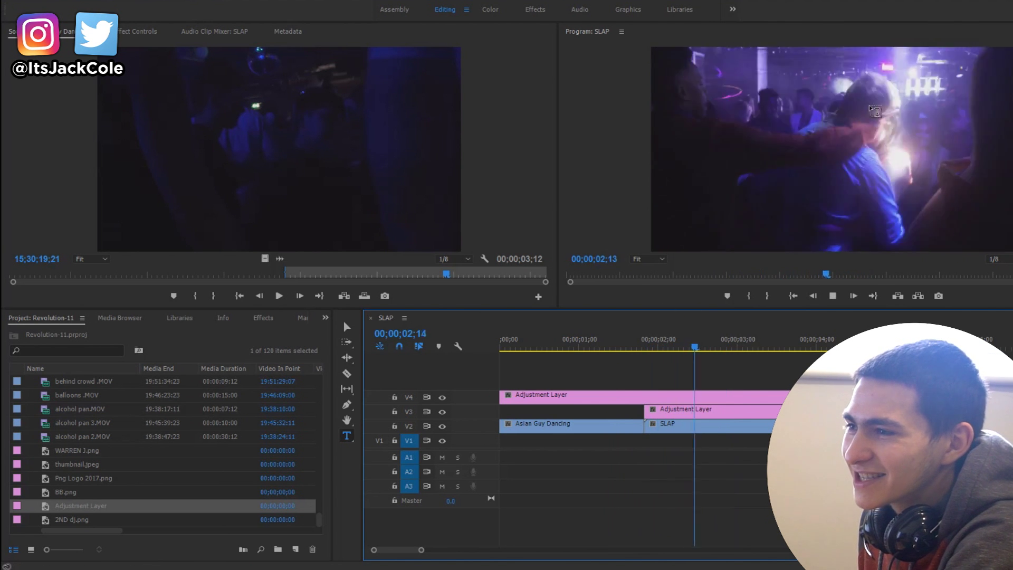
{"action": "left_click", "coordinate": [645, 337]}
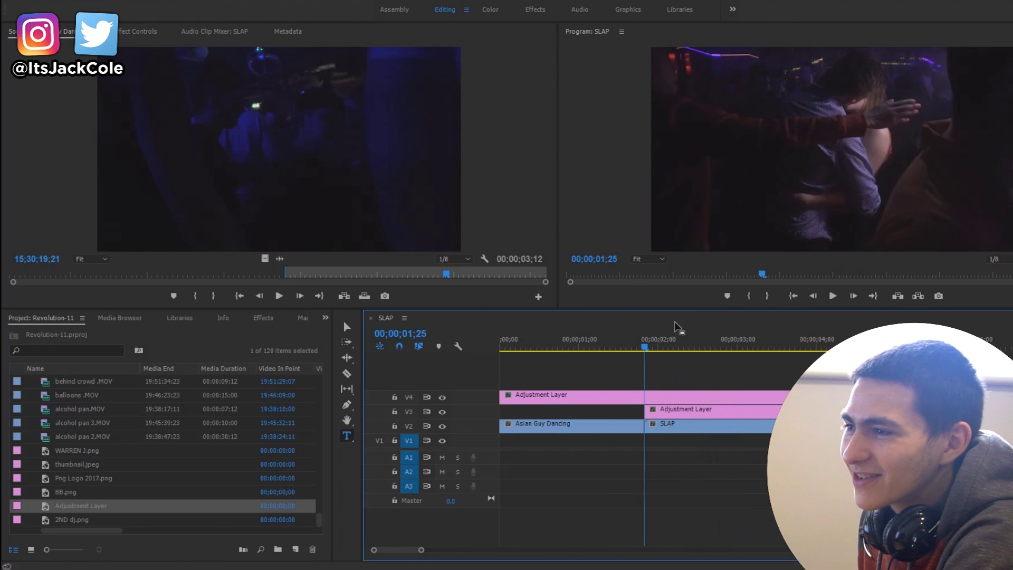
{"action": "key", "text": "space"}
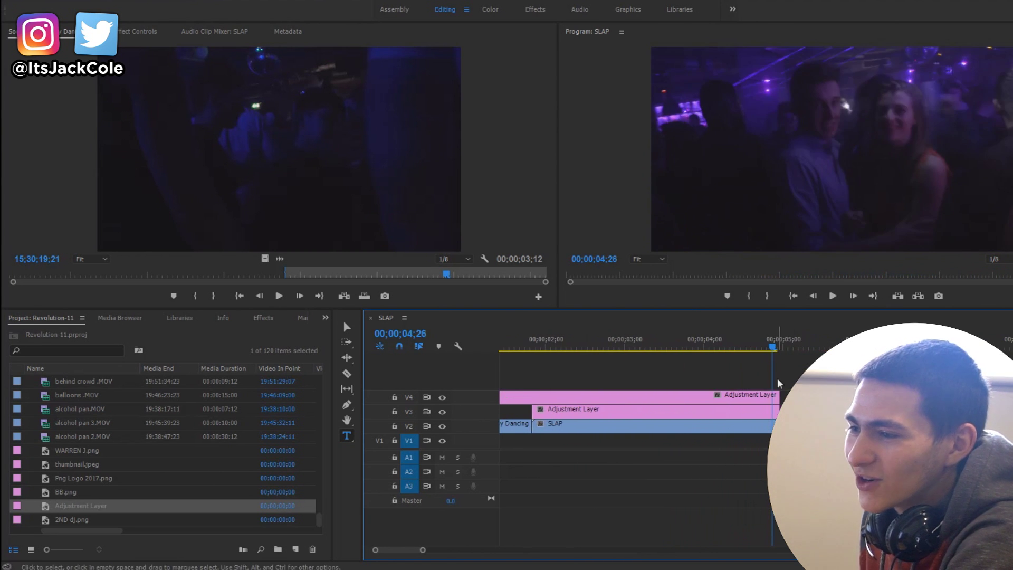
{"action": "key", "text": "space"}
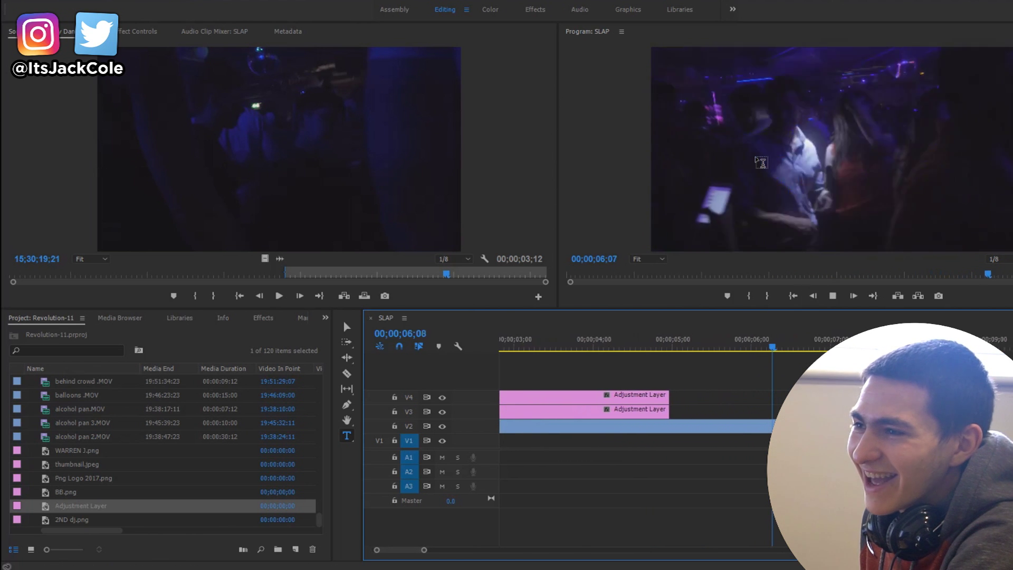
Cut the SLAP clip where the adjustment layers end and delete the remainder
{"action": "left_click_drag", "start_coordinate": [717, 346], "coordinate": [627, 355]}
{"action": "key", "text": "ctrl+k"}
{"action": "left_click", "coordinate": [645, 428]}
{"action": "key", "text": "Delete"}
{"action": "key", "text": "minus"}
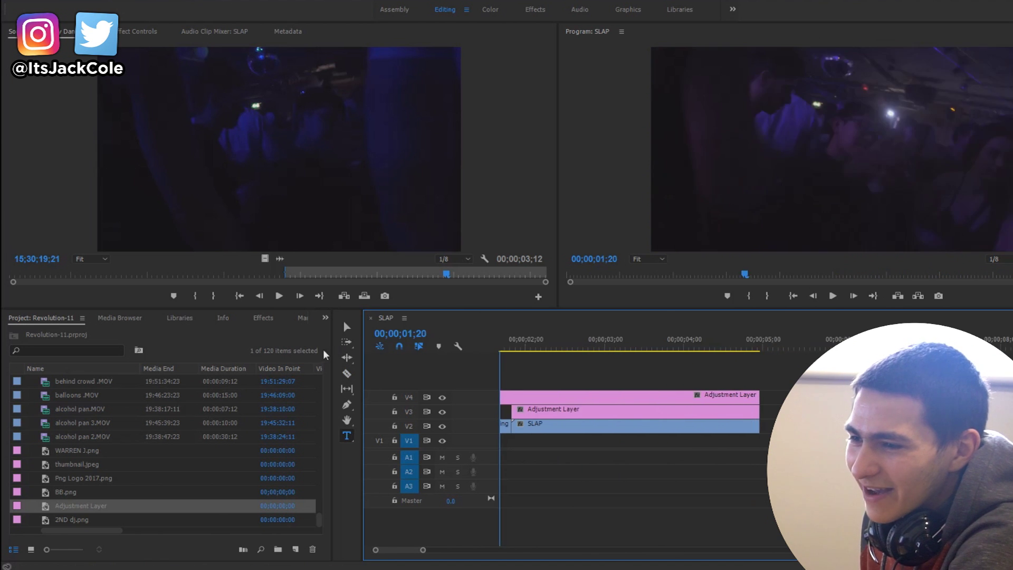
Play the trimmed sequence from just before the SLAP clip and save the project
{"action": "left_click", "coordinate": [631, 348]}
{"action": "left_click_drag", "start_coordinate": [632, 372], "coordinate": [631, 401]}
{"action": "key", "text": "space"}
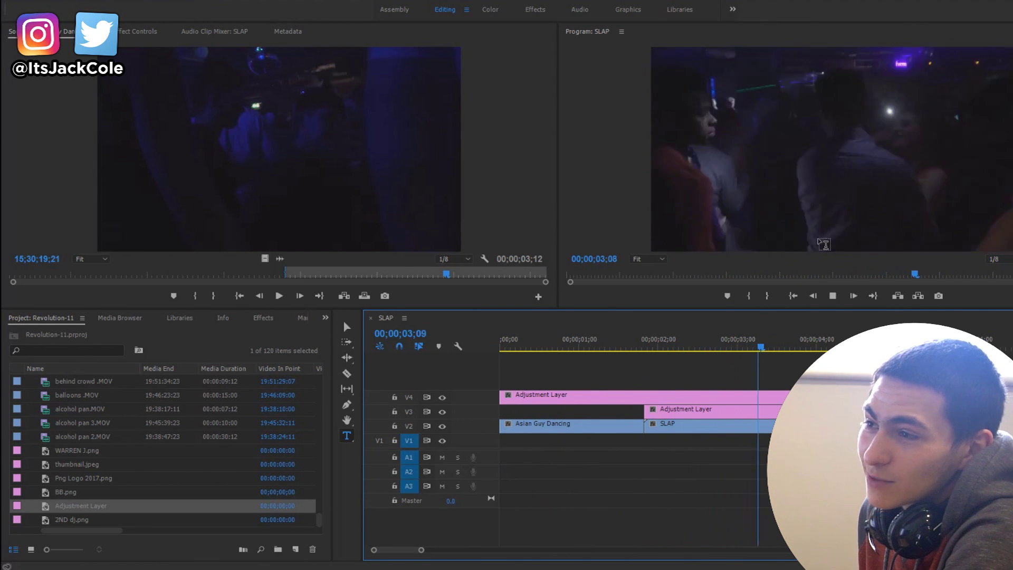
{"action": "left_click", "coordinate": [629, 347]}
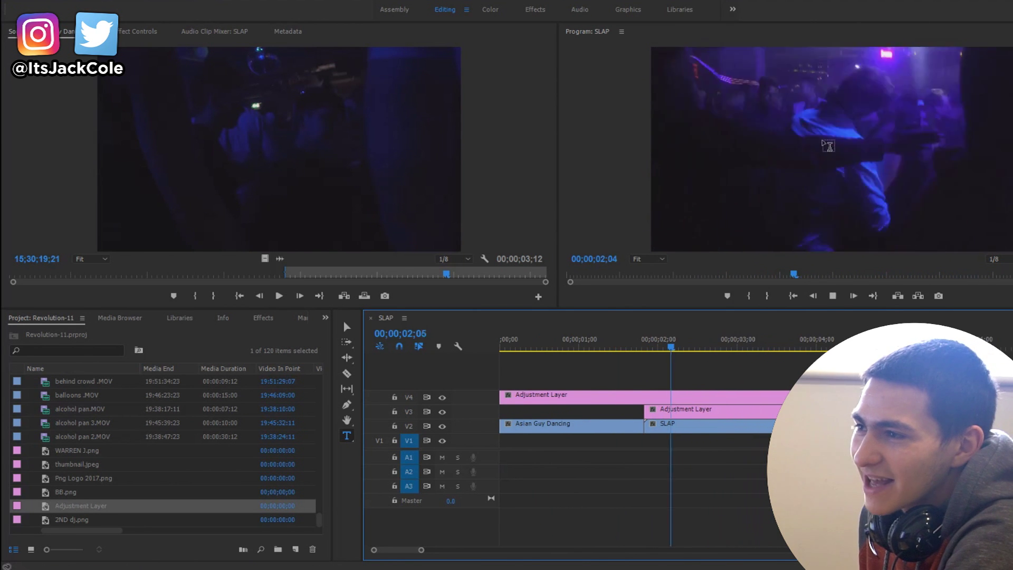
{"action": "key", "text": "ctrl+s"}
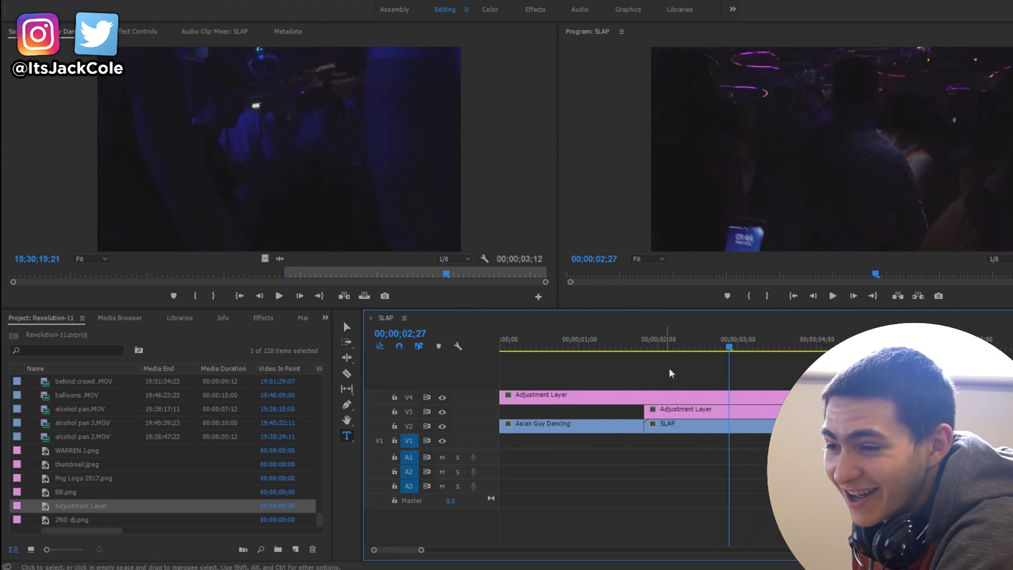
Position the playhead at the start of the V3 adjustment layer, 00;00;01;25, and save the project
{"action": "left_click", "coordinate": [657, 409]}
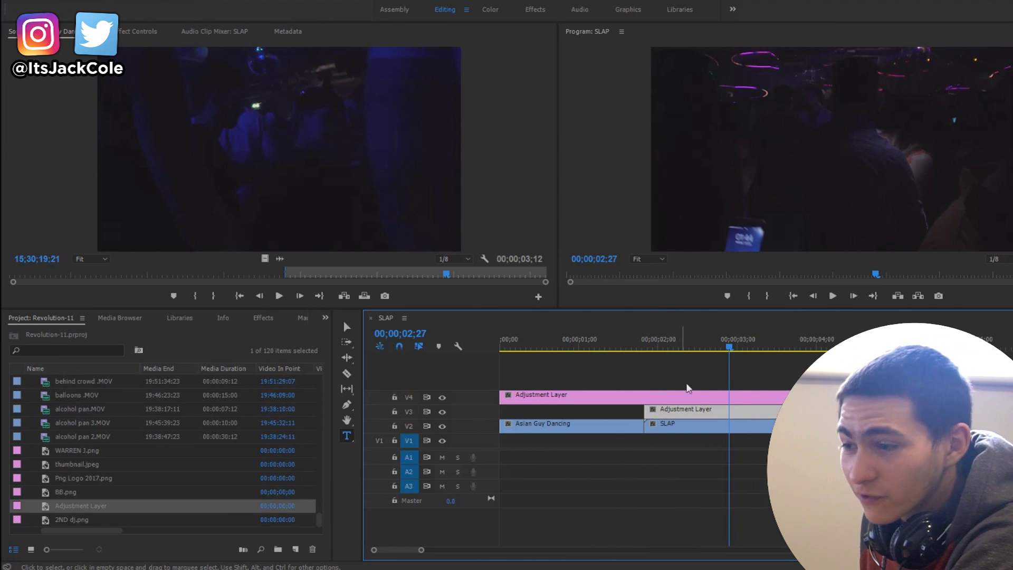
{"action": "left_click", "coordinate": [644, 347]}
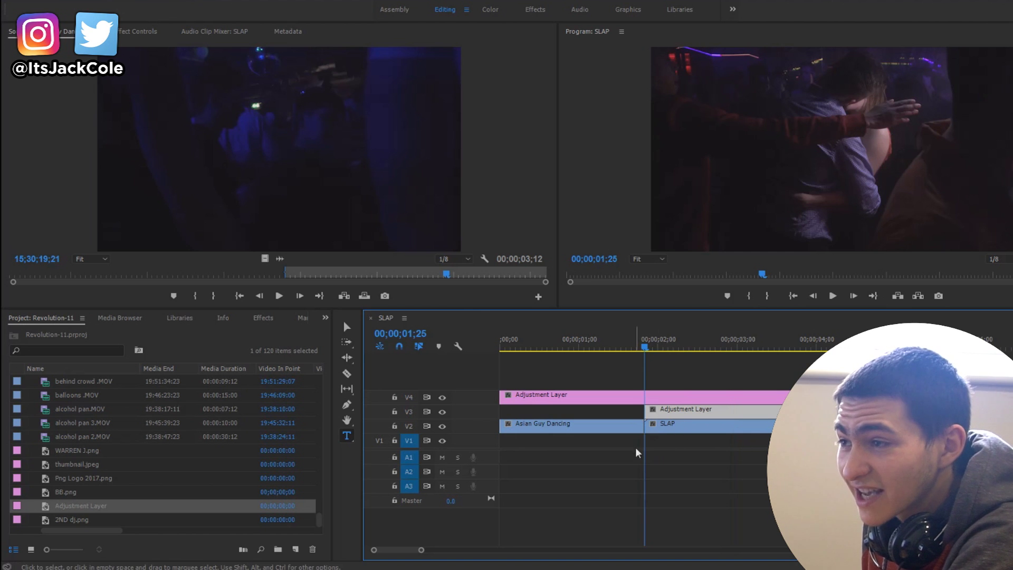
{"action": "left_click", "coordinate": [653, 401]}
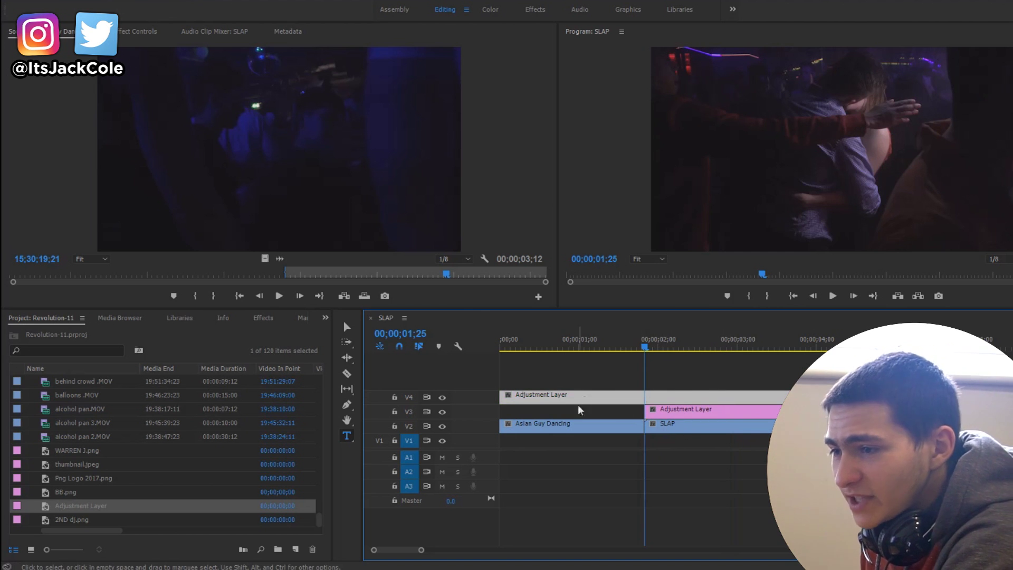
{"action": "mouse_move", "coordinate": [502, 398]}
{"action": "left_mouse_down"}
{"action": "mouse_move", "coordinate": [593, 400]}
{"action": "mouse_move", "coordinate": [501, 401]}
{"action": "left_mouse_up"}
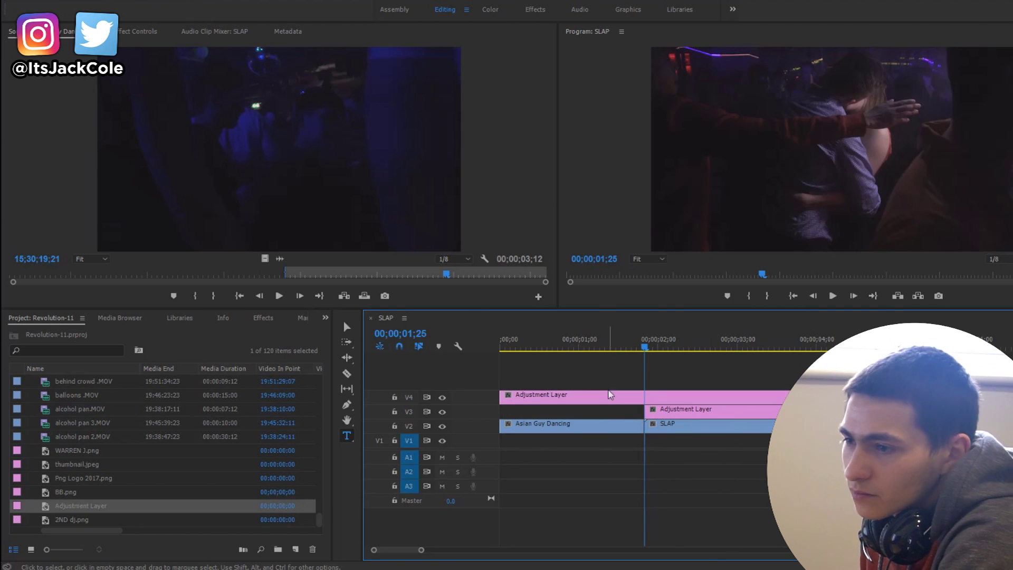
{"action": "key", "text": "ctrl+s"}
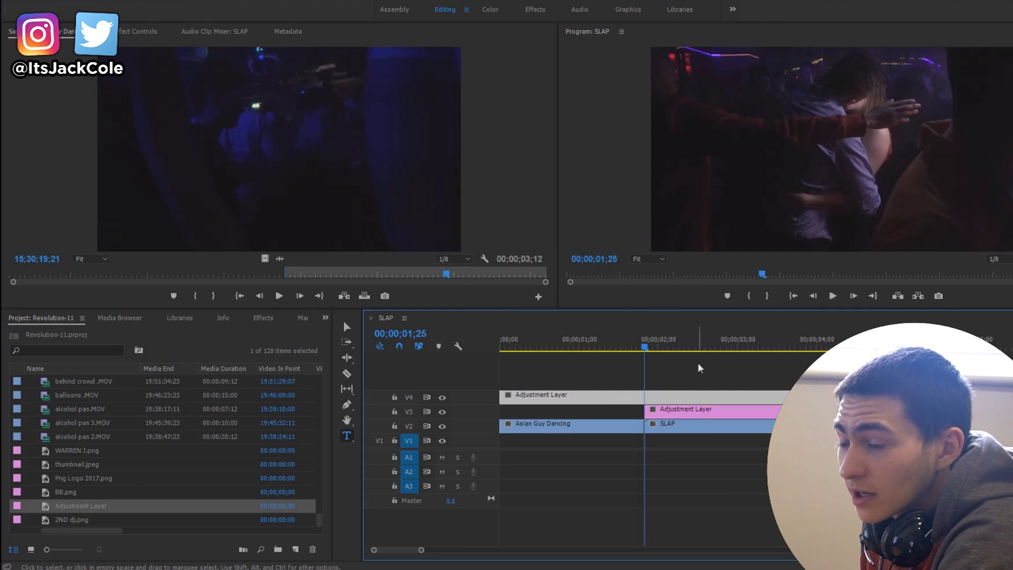
{"action": "left_click", "coordinate": [707, 480]}
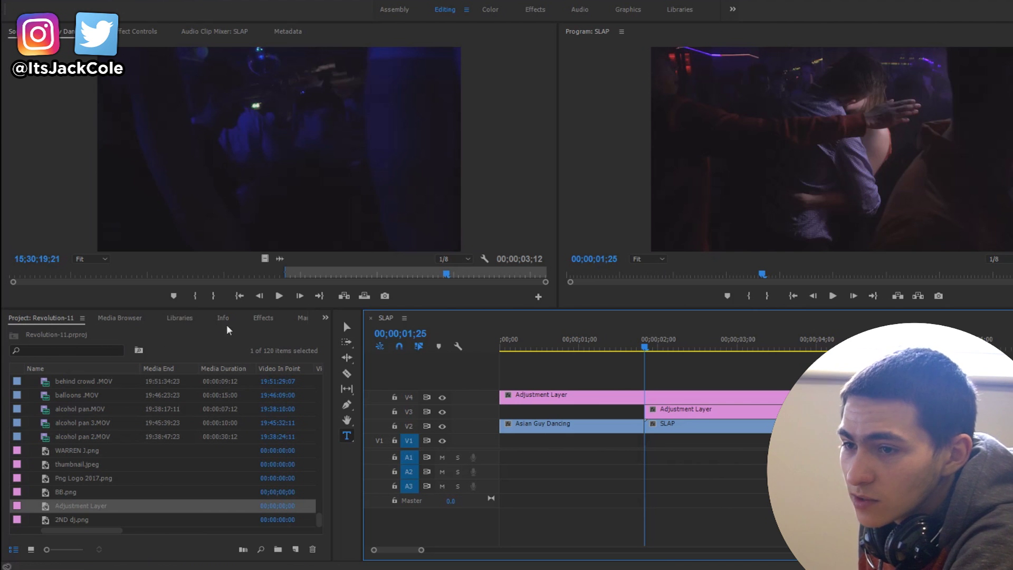
Find the Replicate video effect and apply it to the V3 adjustment layer above the SLAP clip
{"action": "left_click", "coordinate": [263, 319]}
{"action": "left_click", "coordinate": [118, 334]}
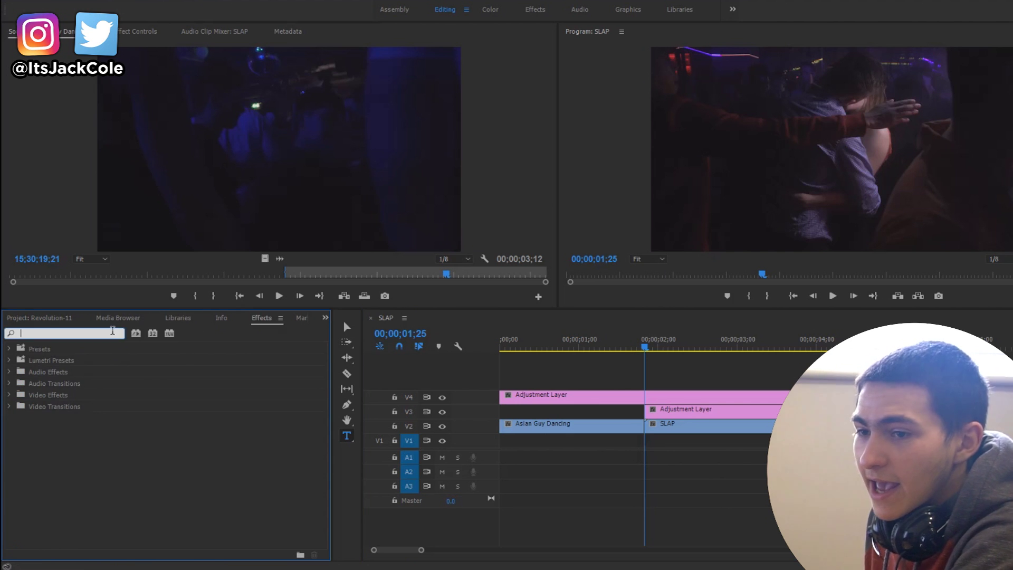
{"action": "type", "text": "REP;"}
{"action": "key", "text": "BackSpace"}
{"action": "type", "text": "LIC"}
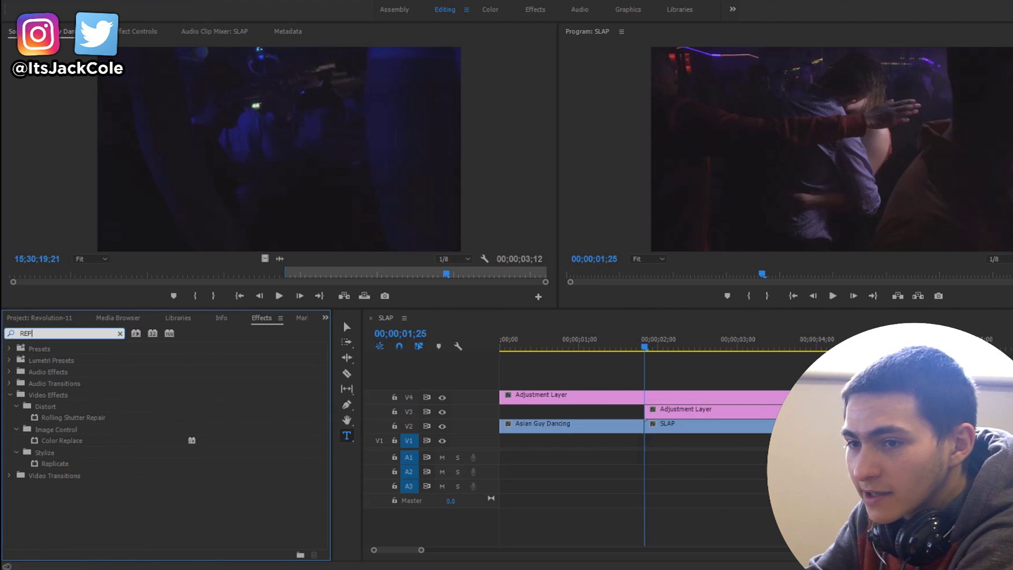
{"action": "left_click_drag", "start_coordinate": [43, 414], "coordinate": [704, 410]}
{"action": "left_click", "coordinate": [705, 409]}
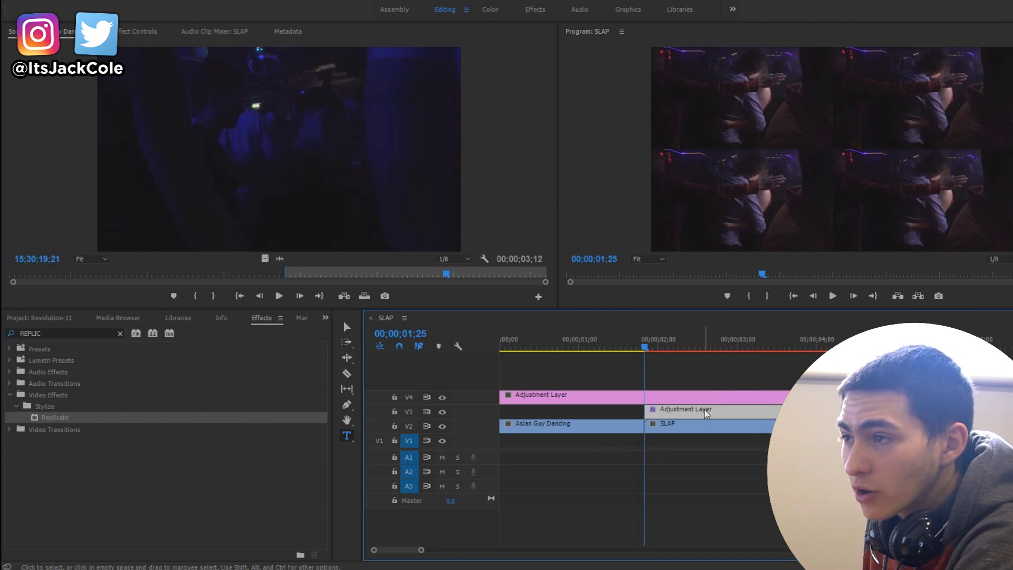
Set the Replicate effect's Count to 3 on the V3 adjustment layer and save the project
{"action": "left_click", "coordinate": [137, 31]}
{"action": "left_click", "coordinate": [216, 272]}
{"action": "type", "text": "3"}
{"action": "key", "text": "Return"}
{"action": "key", "text": "ctrl+s"}
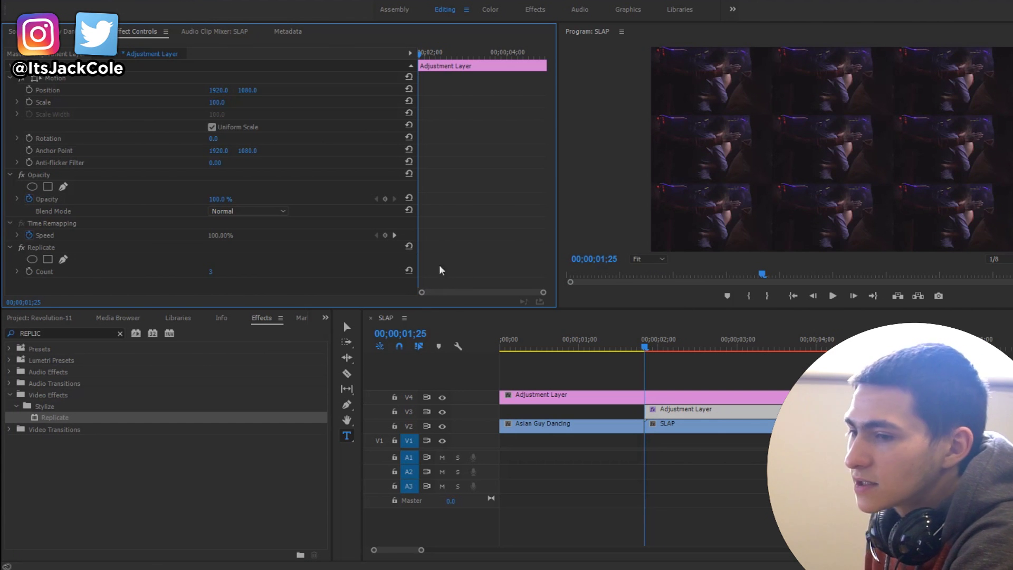
Find the Mirror video effect and apply it to the V3 adjustment layer after Replicate
{"action": "left_click", "coordinate": [120, 333]}
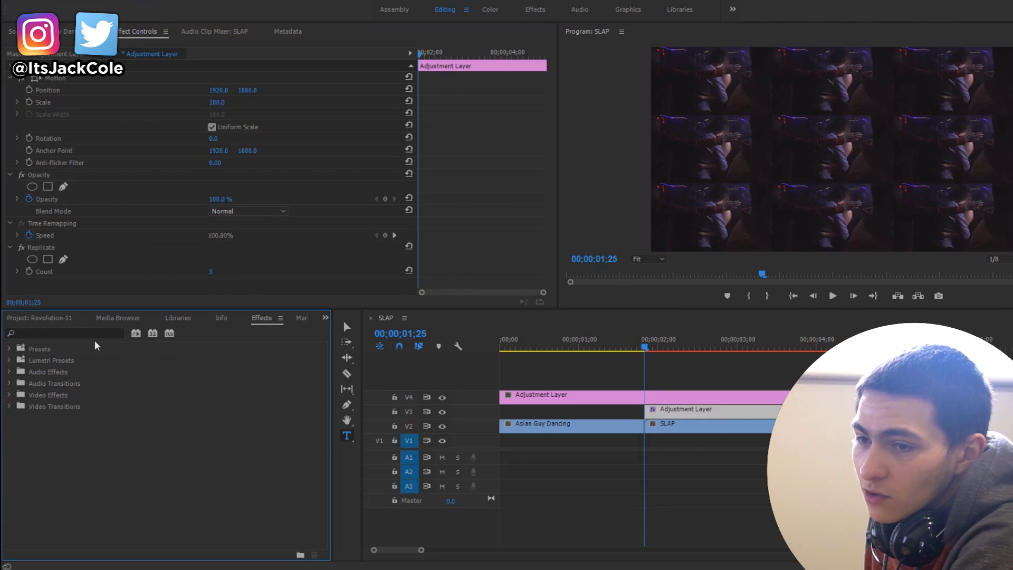
{"action": "left_click", "coordinate": [95, 333]}
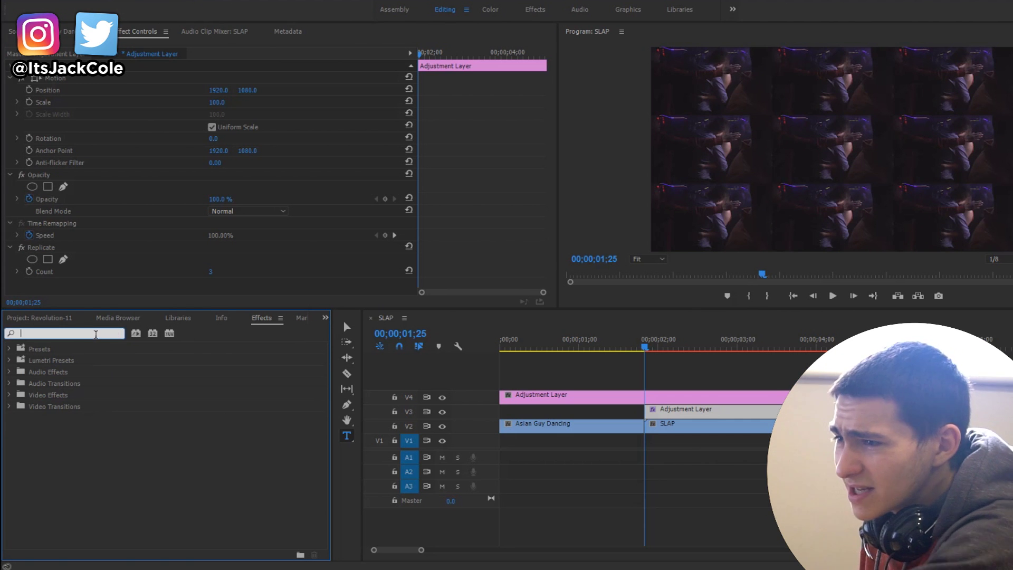
{"action": "type", "text": "MIRROR"}
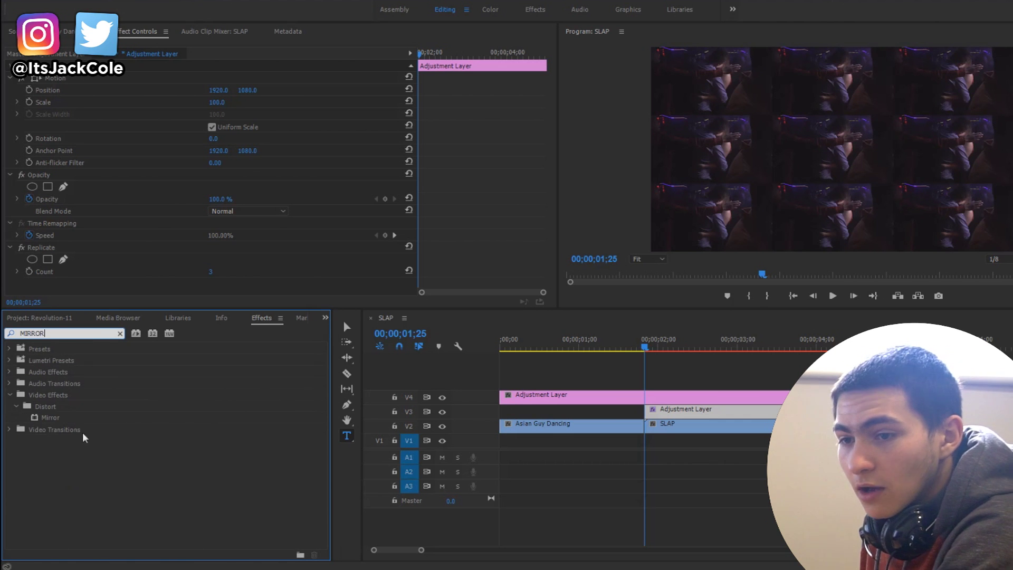
{"action": "left_click_drag", "start_coordinate": [46, 417], "coordinate": [660, 393]}
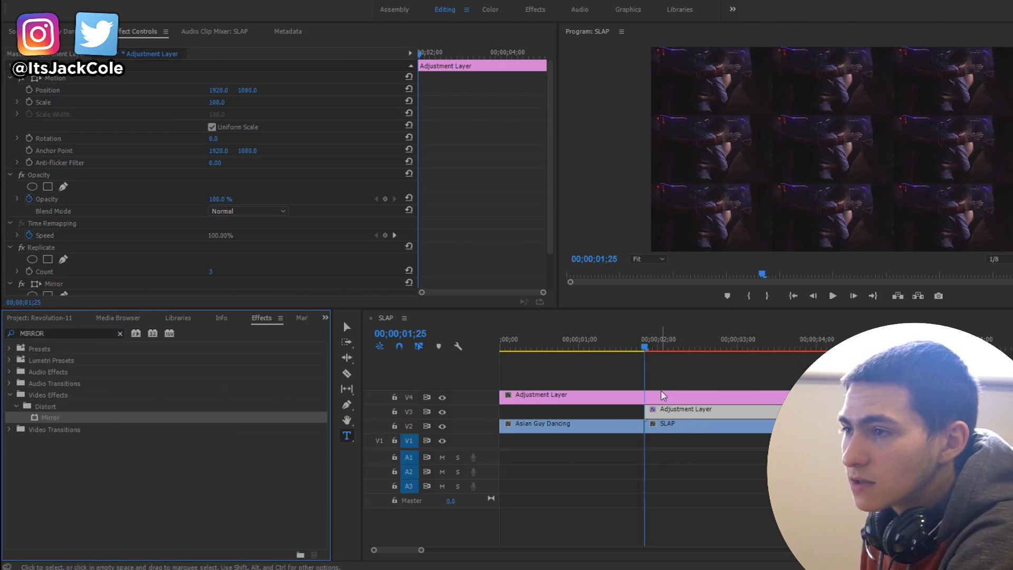
{"action": "scroll", "coordinate": [308, 251], "scroll_direction": "down", "scroll_amount": 2}
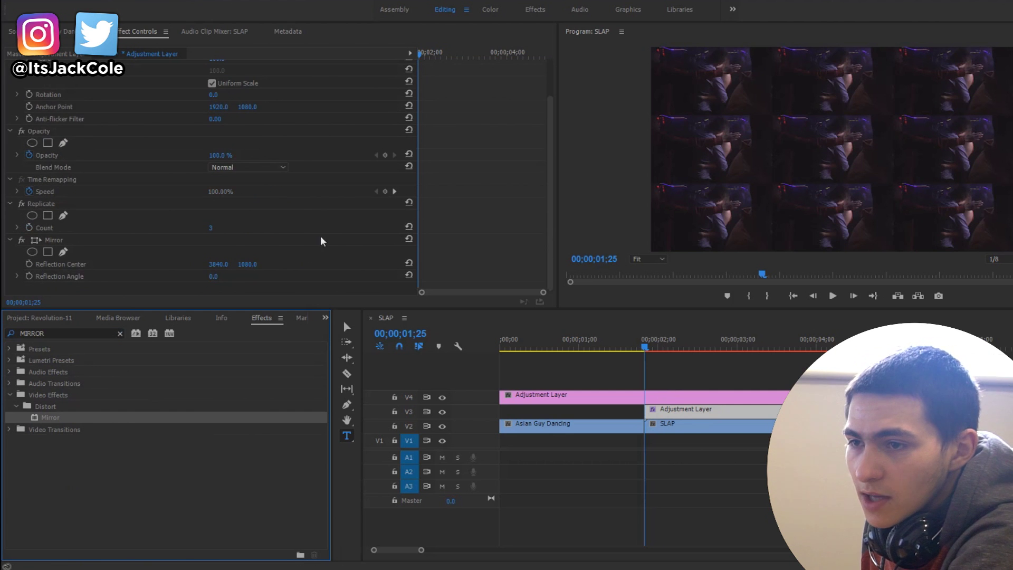
Set the first Mirror's Reflection Angle to 90° and its Reflection Center Y to 1436
{"action": "left_click", "coordinate": [212, 275]}
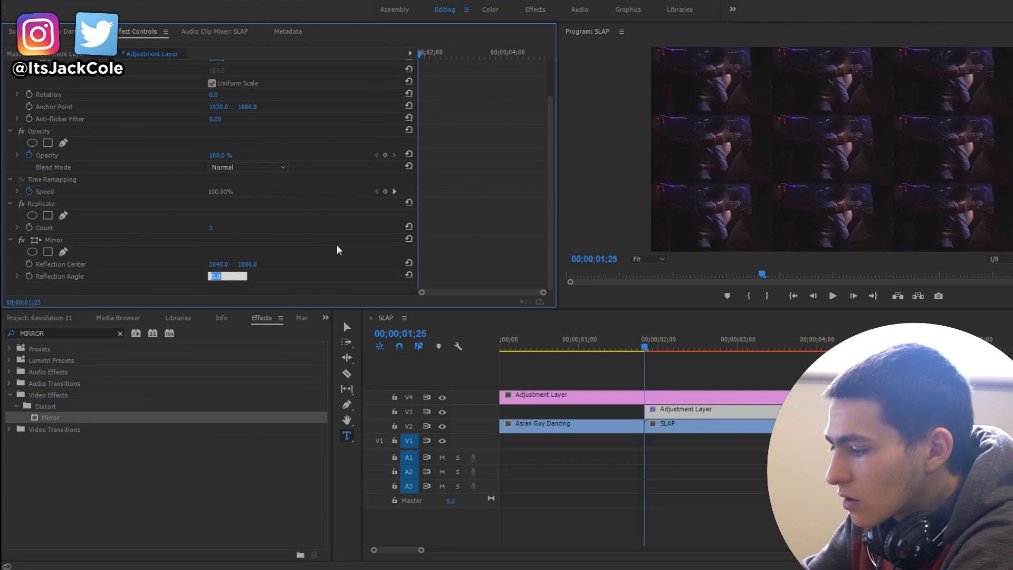
{"action": "type", "text": "90"}
{"action": "key", "text": "Return"}
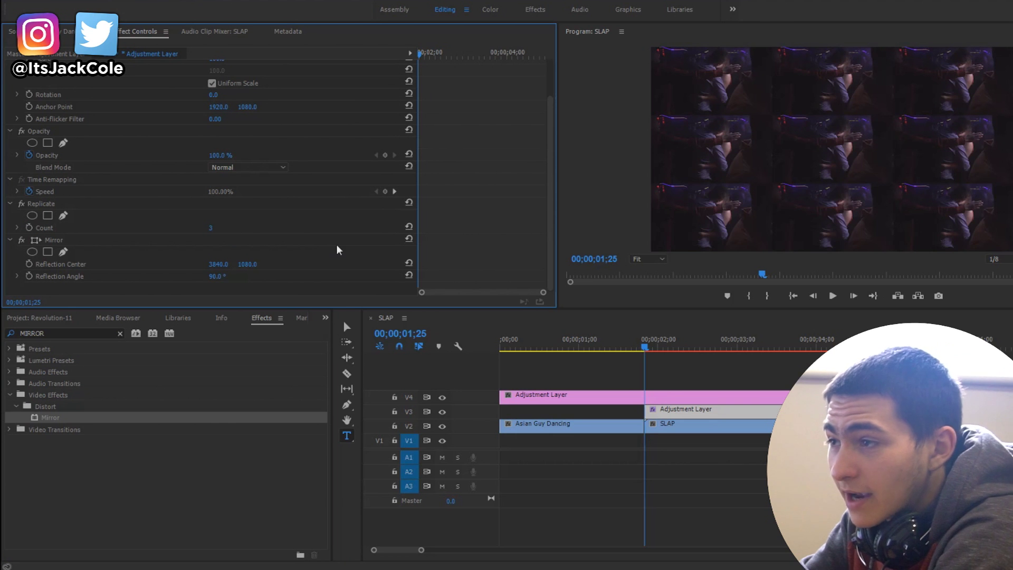
{"action": "left_click_drag", "start_coordinate": [241, 264], "coordinate": [210, 270]}
{"action": "left_click_drag", "start_coordinate": [501, 243], "coordinate": [413, 259]}
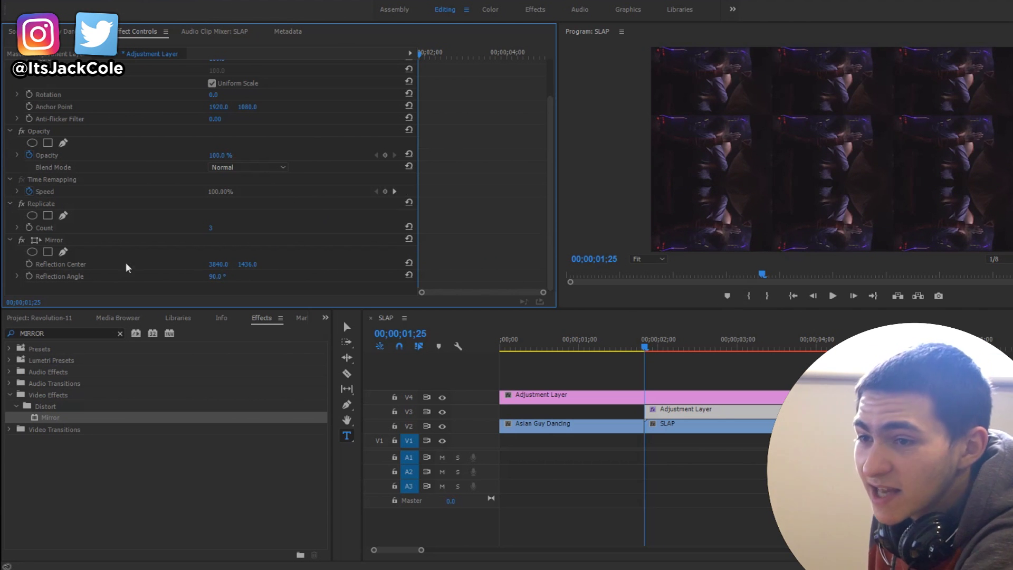
{"action": "left_click", "coordinate": [84, 244]}
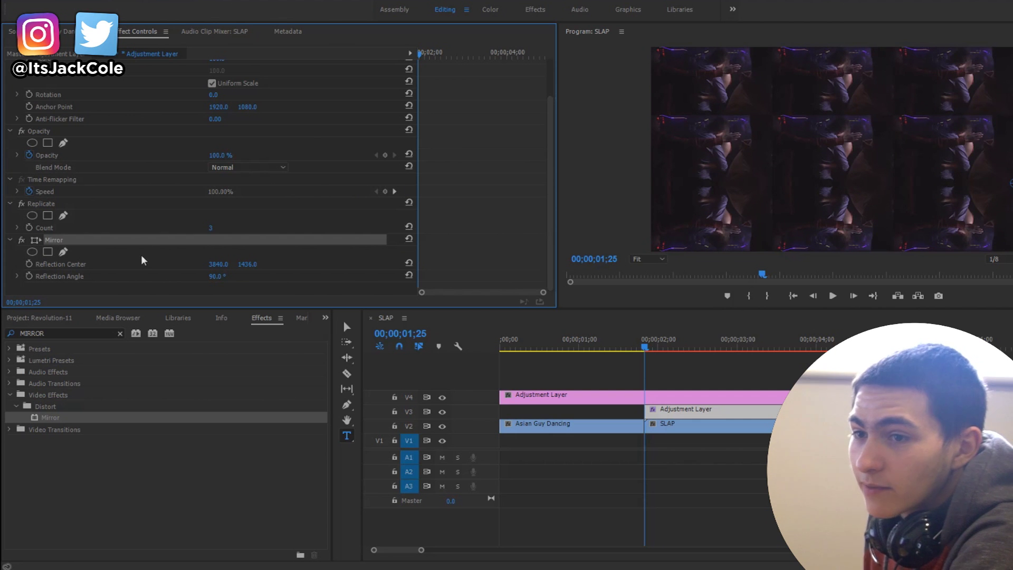
Add a second Mirror effect with a Reflection Angle of 180° and a Reflection Center of about 1275, 1438
{"action": "left_click_drag", "start_coordinate": [63, 415], "coordinate": [303, 220]}
{"action": "left_click", "coordinate": [214, 272]}
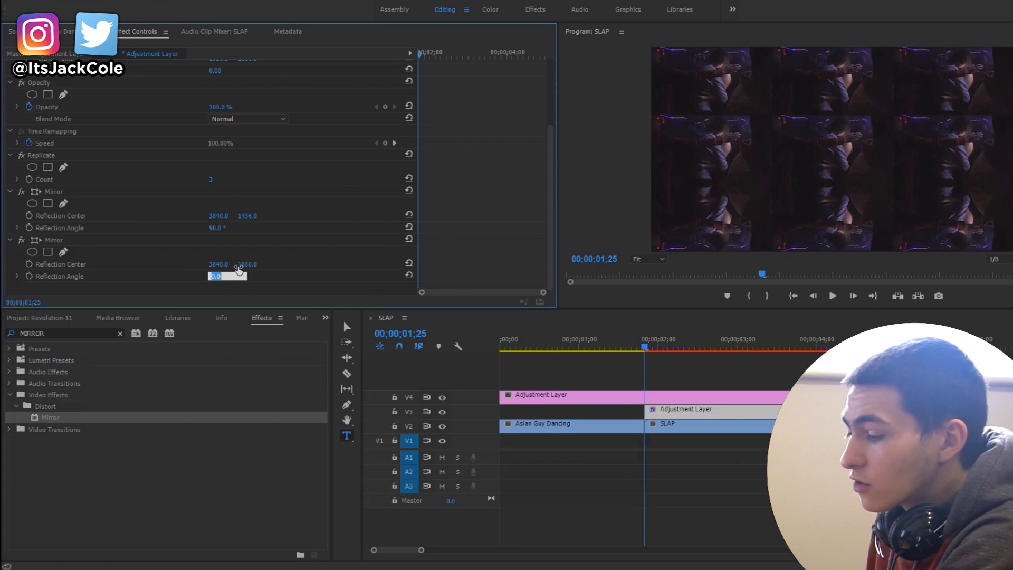
{"action": "type", "text": "180"}
{"action": "key", "text": "Return"}
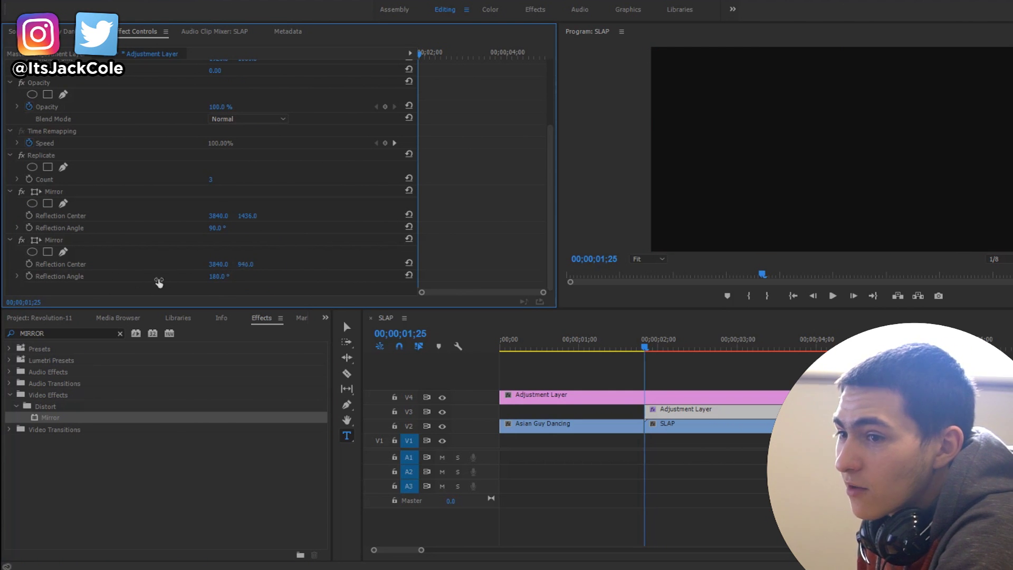
{"action": "left_click_drag", "start_coordinate": [214, 268], "coordinate": [769, 259]}
{"action": "mouse_move", "coordinate": [217, 267]}
{"action": "left_mouse_down"}
{"action": "mouse_move", "coordinate": [244, 267]}
{"action": "mouse_move", "coordinate": [217, 269]}
{"action": "mouse_move", "coordinate": [232, 273]}
{"action": "left_mouse_up"}
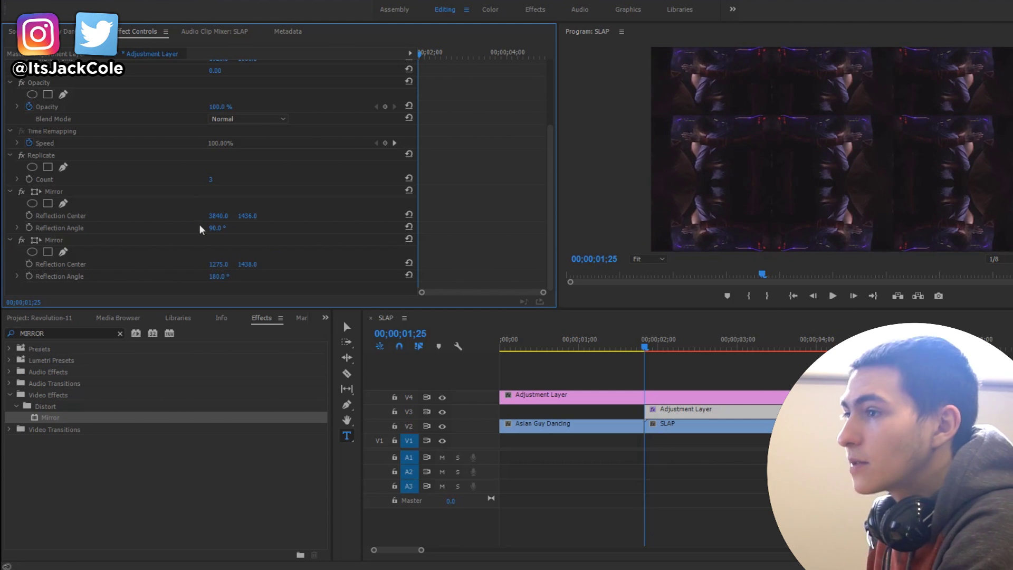
Apply a third Mirror effect to the V3 adjustment layer, below the second Mirror
{"action": "left_click_drag", "start_coordinate": [57, 426], "coordinate": [379, 276]}
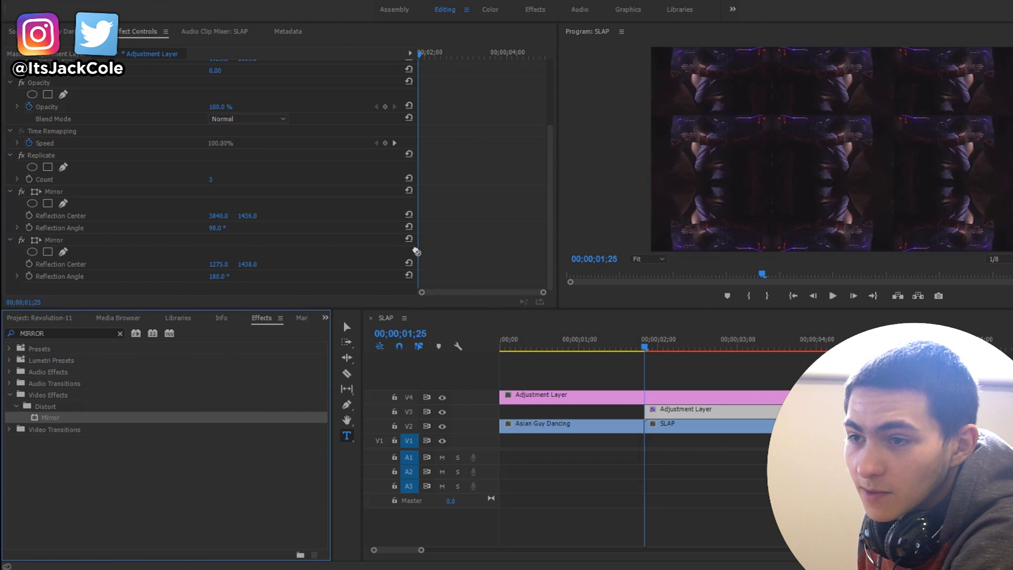
{"action": "scroll", "coordinate": [343, 275], "scroll_direction": "down", "scroll_amount": 1}
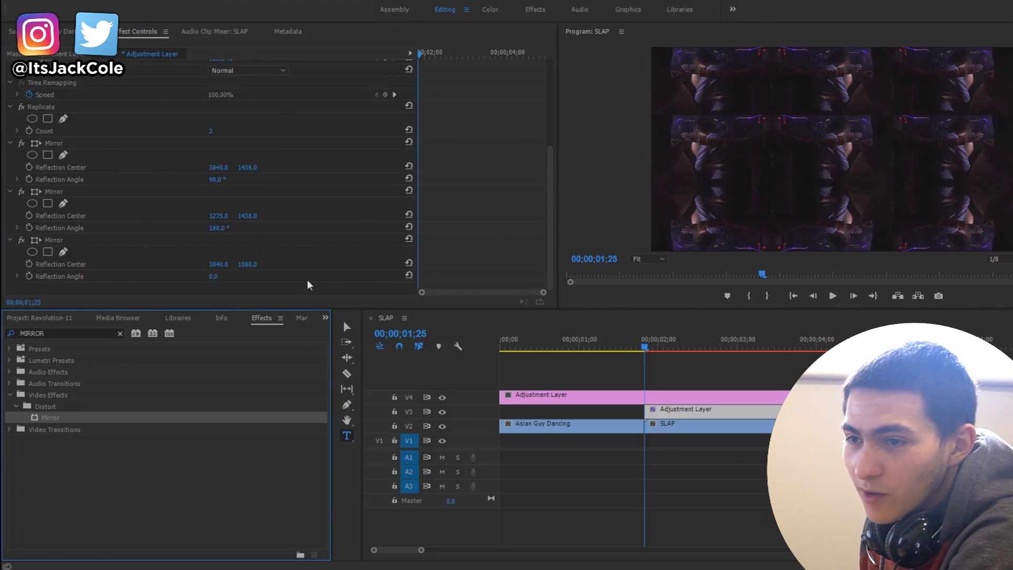
Try a Reflection Angle of 360° on the third Mirror effect
{"action": "left_click", "coordinate": [213, 275]}
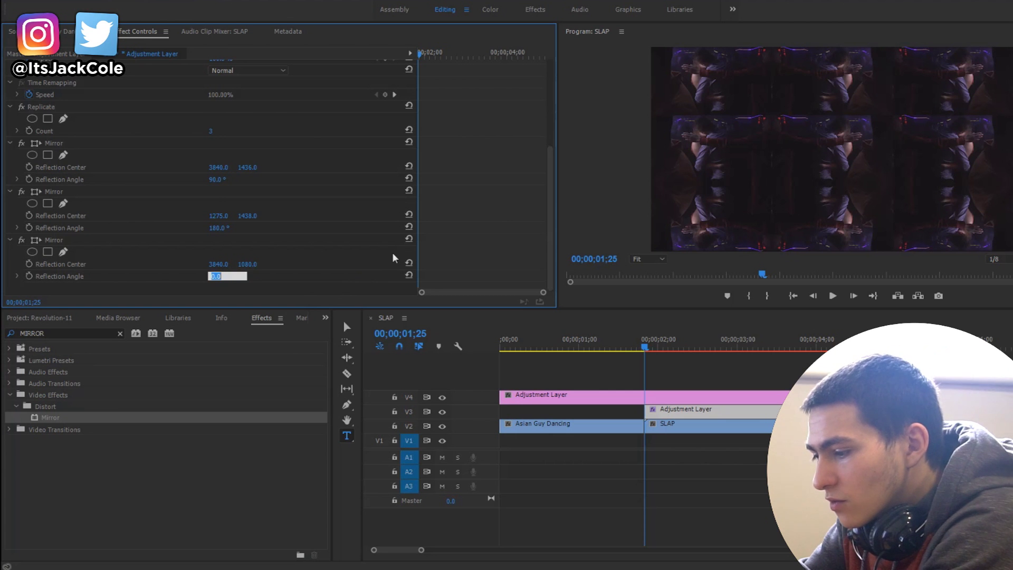
{"action": "type", "text": "360"}
{"action": "key", "text": "Return"}
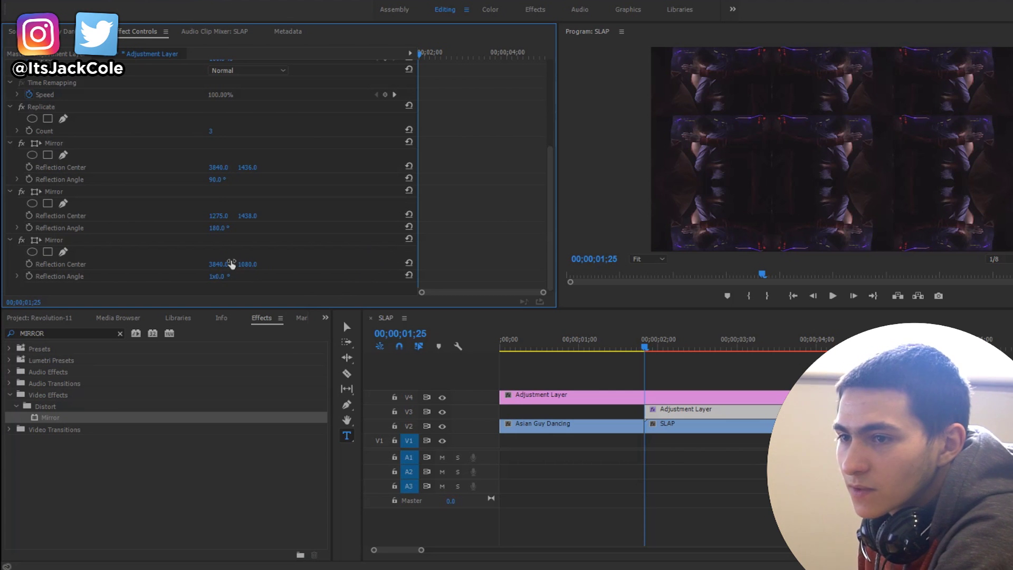
{"action": "left_click", "coordinate": [217, 276]}
{"action": "type", "text": "360"}
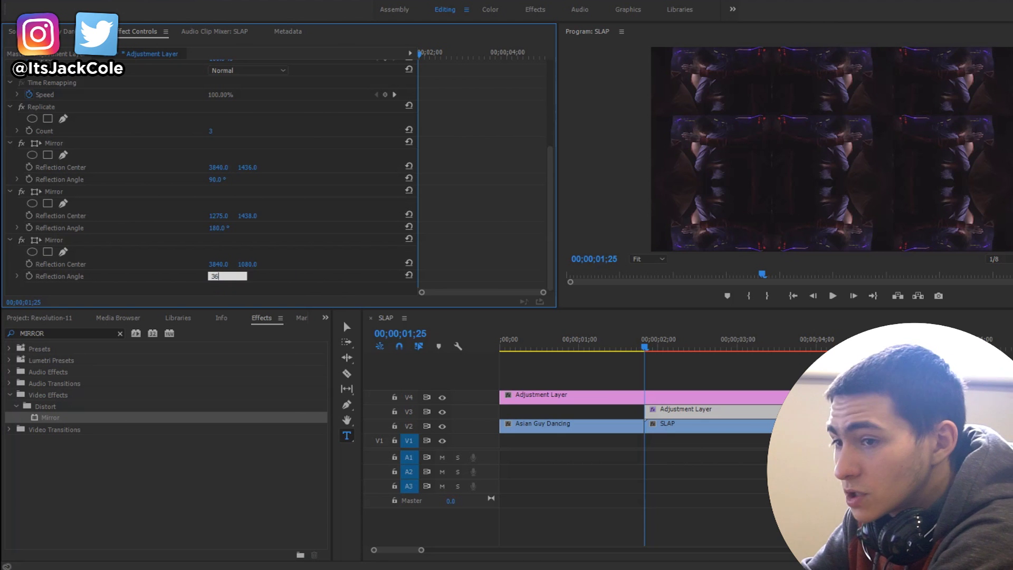
{"action": "key", "text": "Return"}
Set the third Mirror's Reflection Angle to -90° and Reflection Center Y to 719, and enlarge the program preview
{"action": "left_click", "coordinate": [221, 277]}
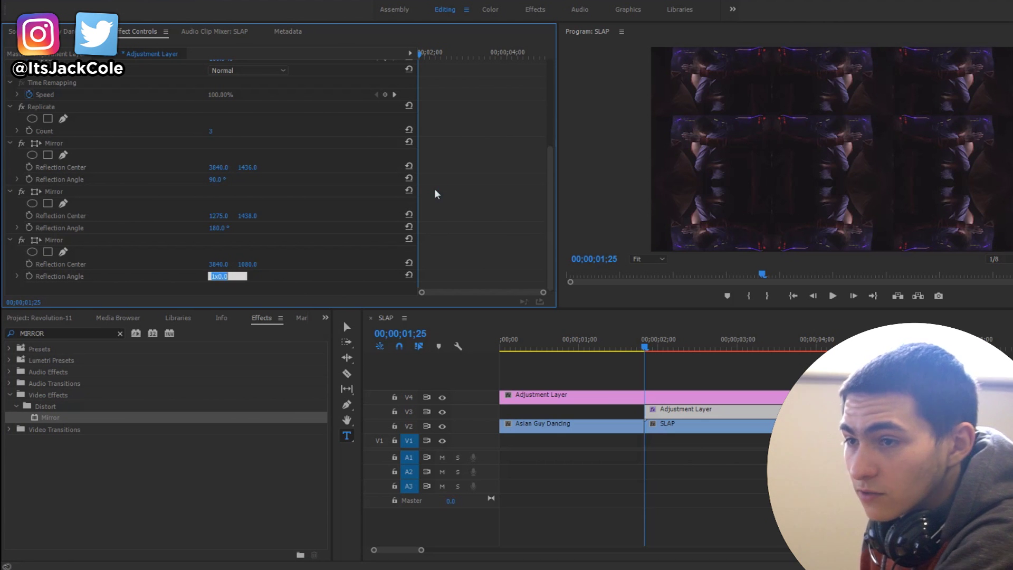
{"action": "type", "text": "-90"}
{"action": "key", "text": "Return"}
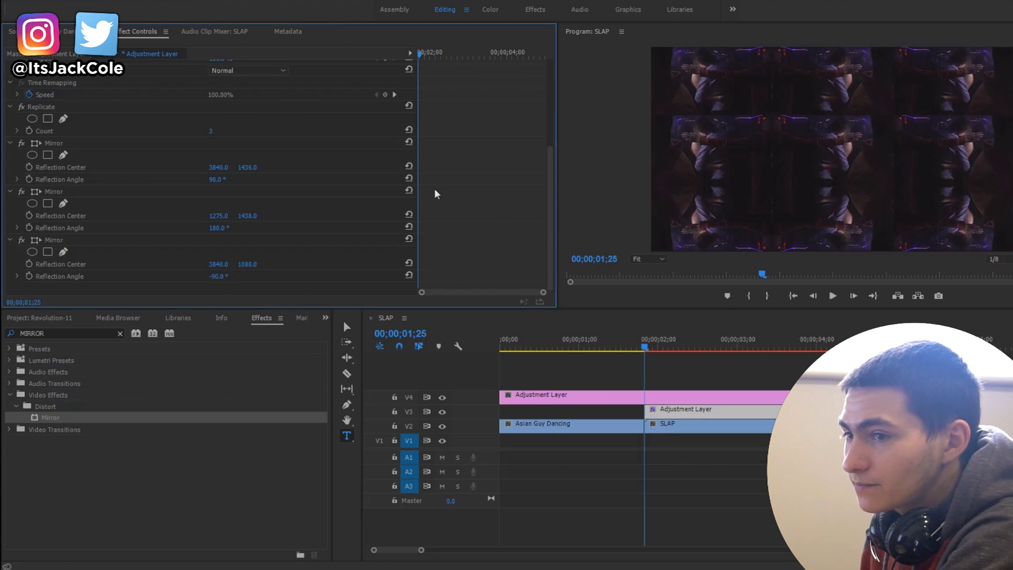
{"action": "mouse_move", "coordinate": [248, 264]}
{"action": "left_mouse_down"}
{"action": "mouse_move", "coordinate": [81, 273]}
{"action": "mouse_move", "coordinate": [142, 264]}
{"action": "mouse_move", "coordinate": [237, 274]}
{"action": "left_mouse_up"}
{"action": "left_click_drag", "start_coordinate": [275, 278], "coordinate": [255, 294]}
{"action": "left_click_drag", "start_coordinate": [552, 159], "coordinate": [369, 160]}
{"action": "left_click_drag", "start_coordinate": [743, 312], "coordinate": [744, 353]}
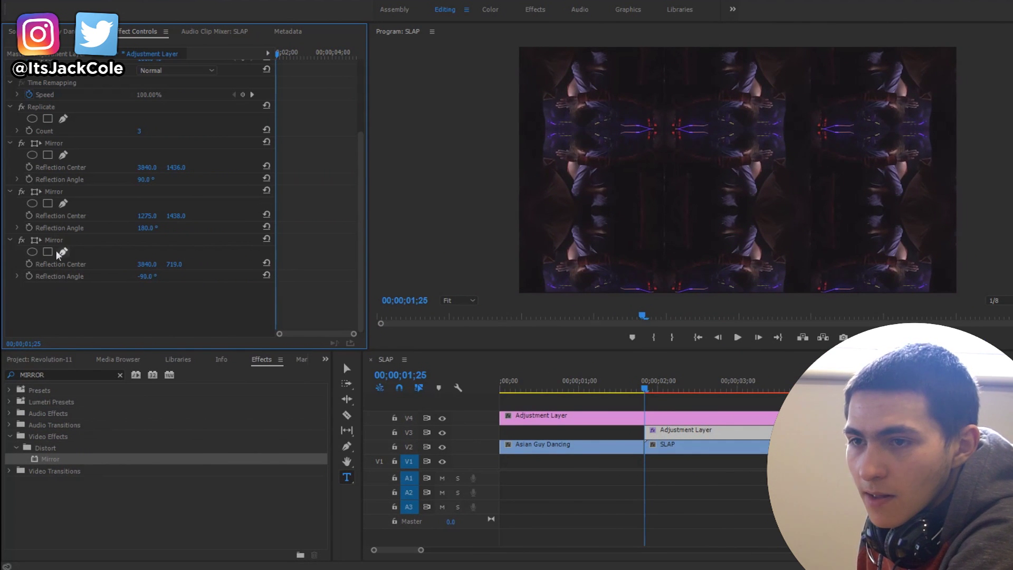
Apply a fourth Mirror effect to the V3 adjustment layer and try a Reflection Angle of -180° on it
{"action": "left_click_drag", "start_coordinate": [58, 457], "coordinate": [160, 314]}
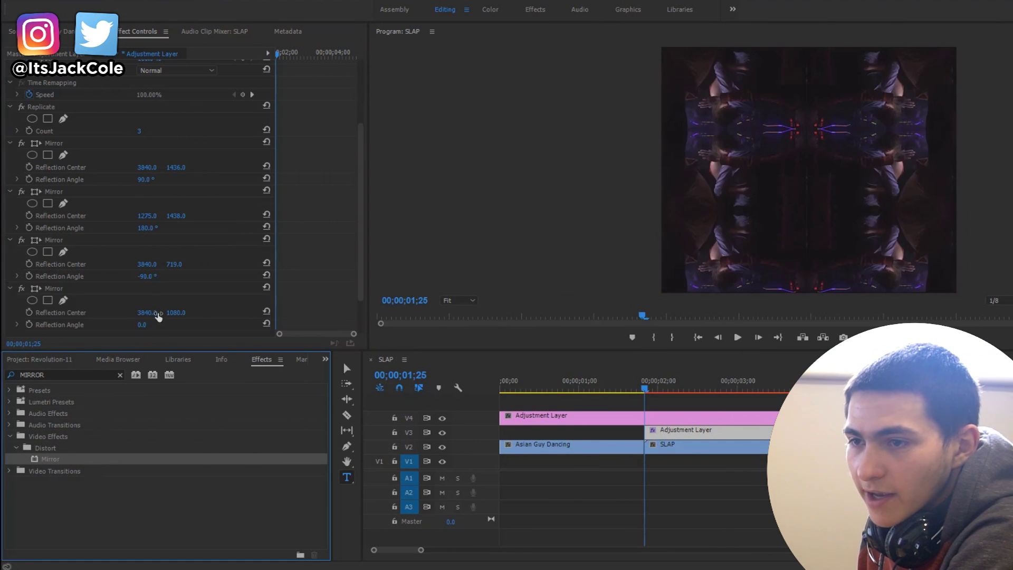
{"action": "scroll", "coordinate": [114, 289], "scroll_direction": "down", "scroll_amount": 1}
{"action": "left_click", "coordinate": [142, 318]}
{"action": "type", "text": "-180"}
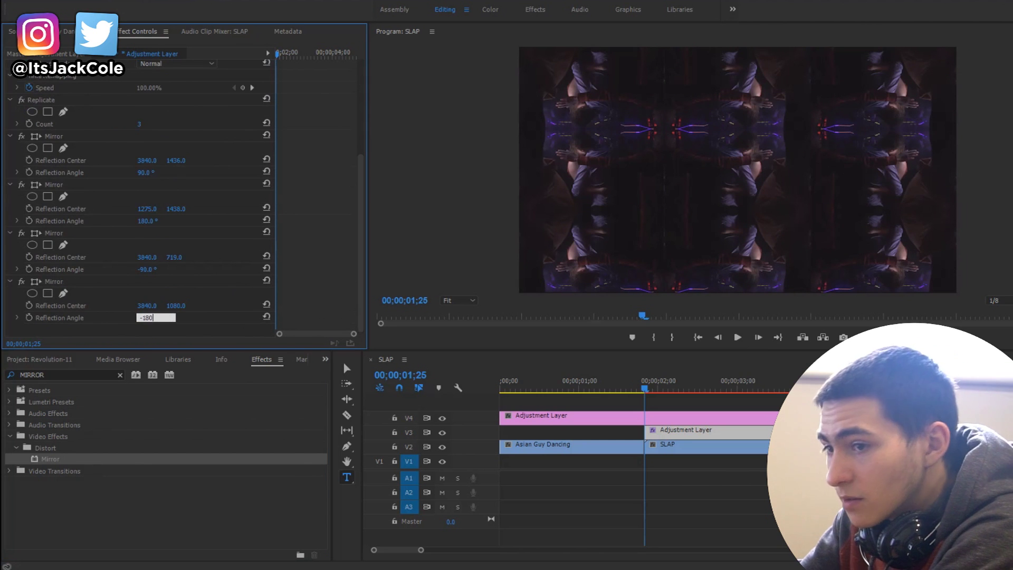
{"action": "key", "text": "Return"}
{"action": "mouse_move", "coordinate": [150, 306]}
{"action": "left_mouse_down"}
{"action": "mouse_move", "coordinate": [78, 300]}
{"action": "mouse_move", "coordinate": [592, 307]}
{"action": "mouse_move", "coordinate": [721, 294]}
{"action": "mouse_move", "coordinate": [7, 271]}
{"action": "mouse_move", "coordinate": [153, 308]}
{"action": "mouse_move", "coordinate": [142, 306]}
{"action": "left_mouse_up"}
Bring back the removed fourth Mirror effect at Reflection Angle 0 and set its Reflection Center to 2552, 1654
{"action": "left_click", "coordinate": [61, 292]}
{"action": "key", "text": "ctrl+z"}
{"action": "key", "text": "ctrl+z"}
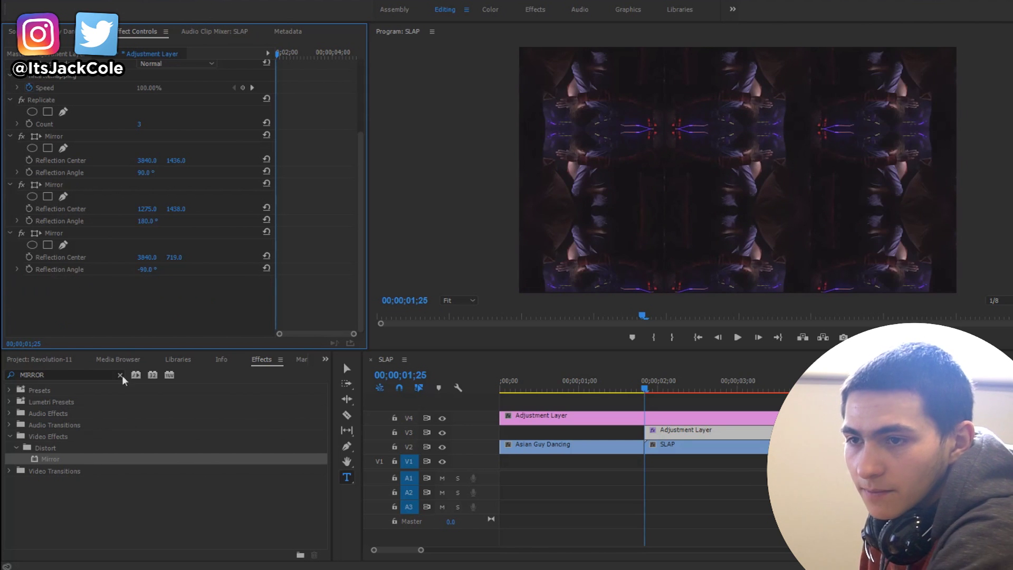
{"action": "key", "text": "ctrl+z"}
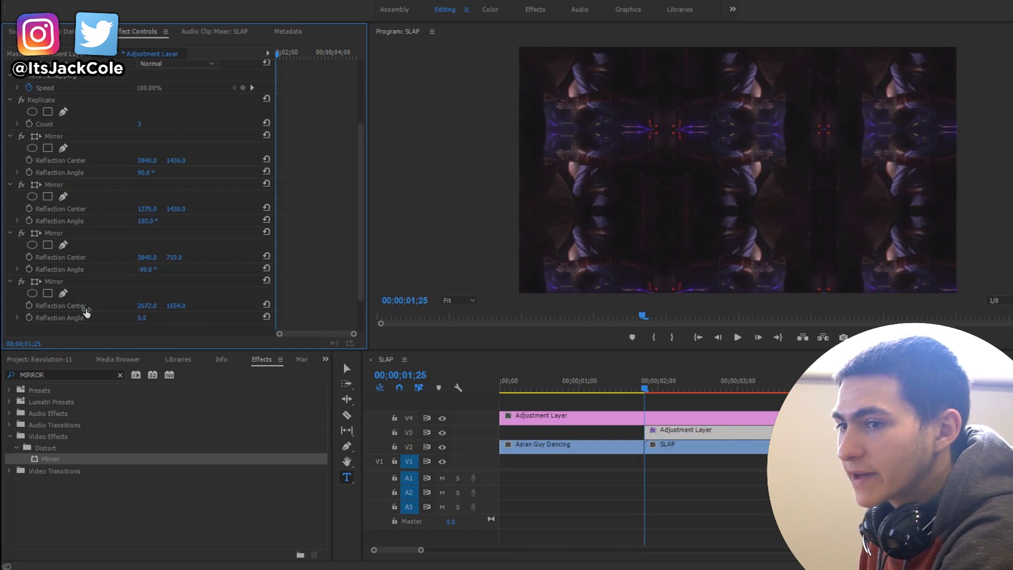
{"action": "key", "text": "ctrl+z"}
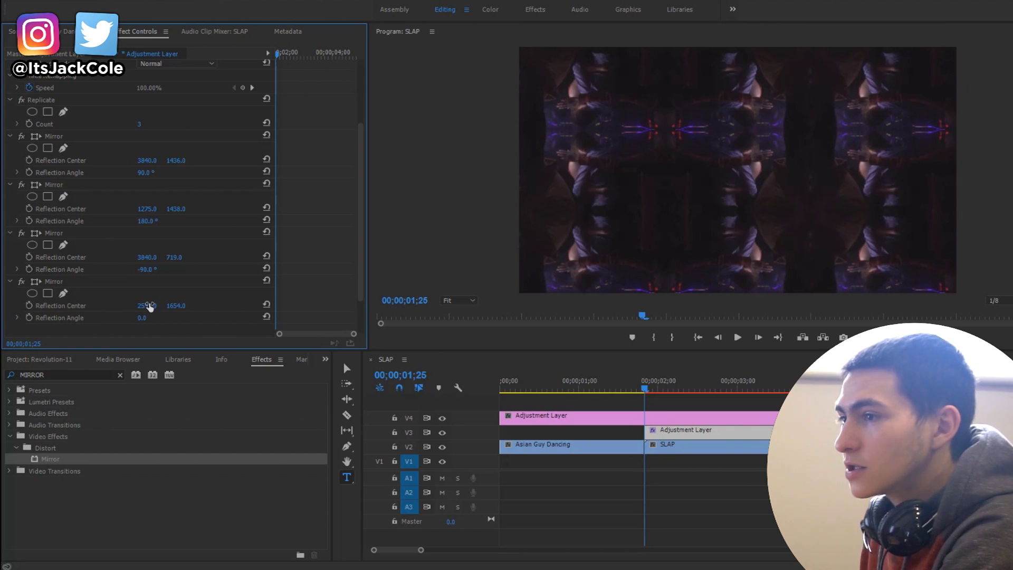
{"action": "key", "text": "ctrl+z"}
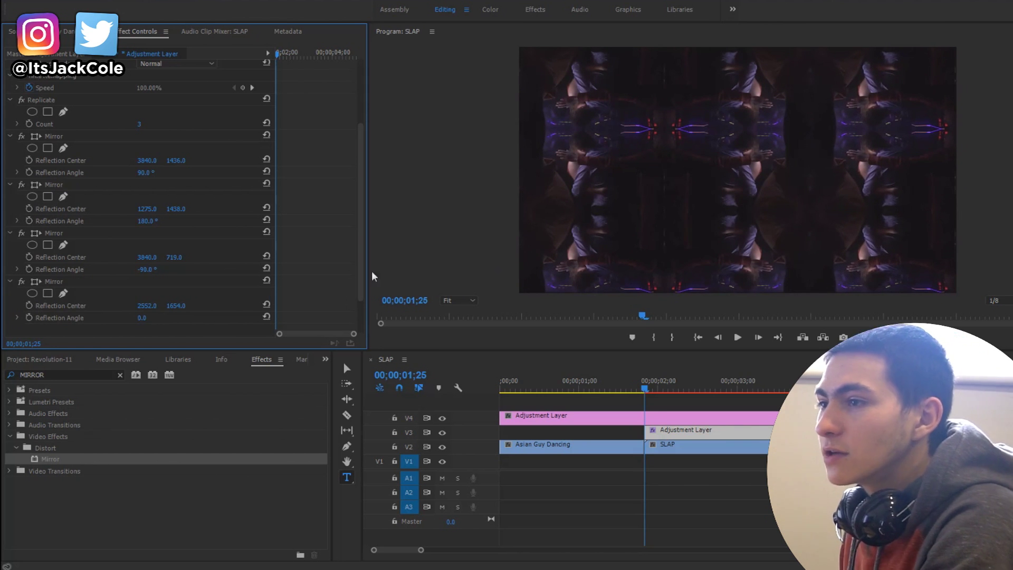
Fine-tune the second Mirror's Reflection Center X to 1281
{"action": "left_click", "coordinate": [58, 232]}
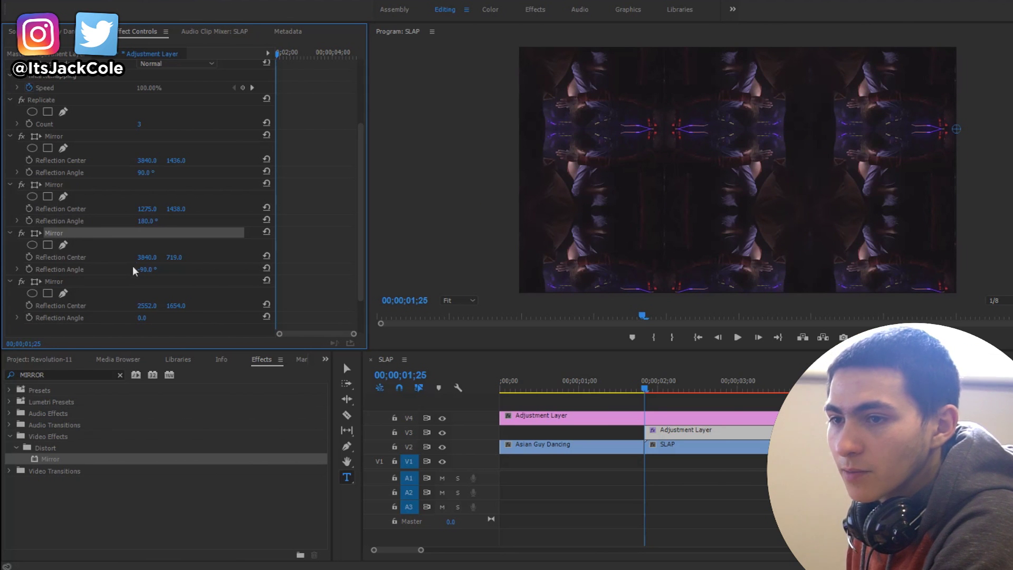
{"action": "left_click_drag", "start_coordinate": [121, 263], "coordinate": [149, 258]}
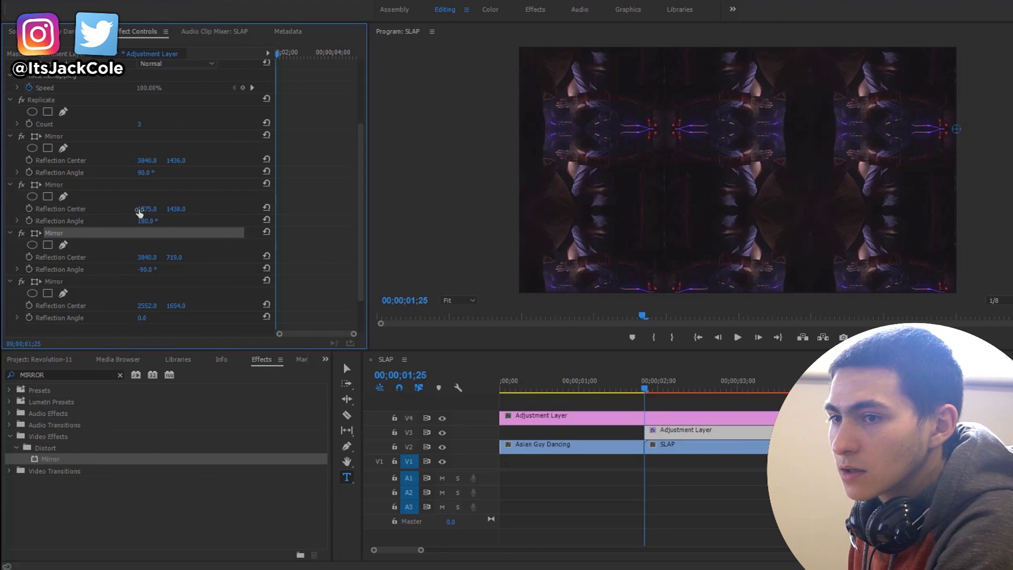
{"action": "left_click_drag", "start_coordinate": [150, 208], "coordinate": [465, 206]}
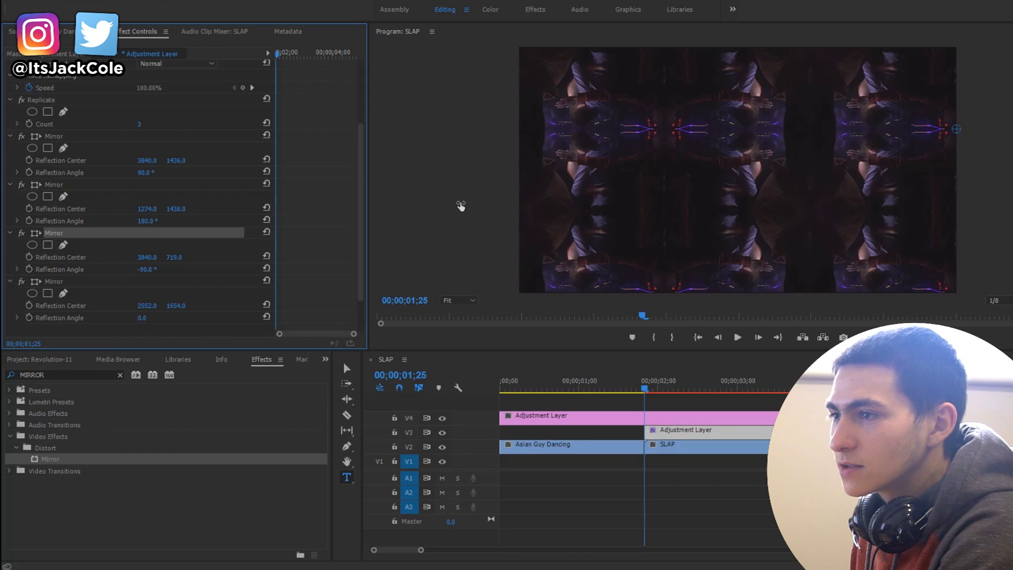
{"action": "left_click_drag", "start_coordinate": [463, 206], "coordinate": [465, 206]}
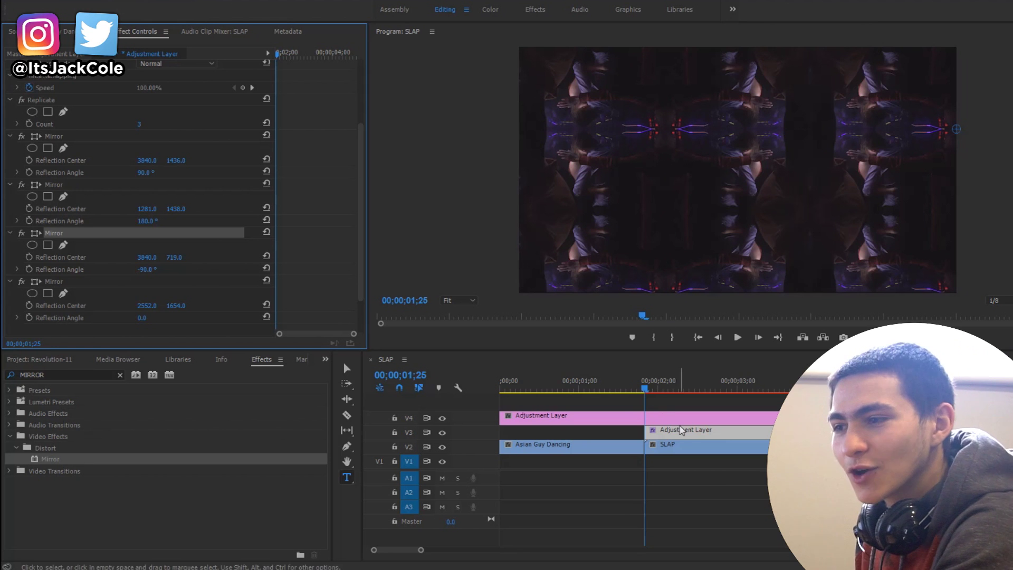
Switch the V2 and V3 tracks' visibility off and on to compare the SLAP clip with and without the effects
{"action": "left_click", "coordinate": [443, 447]}
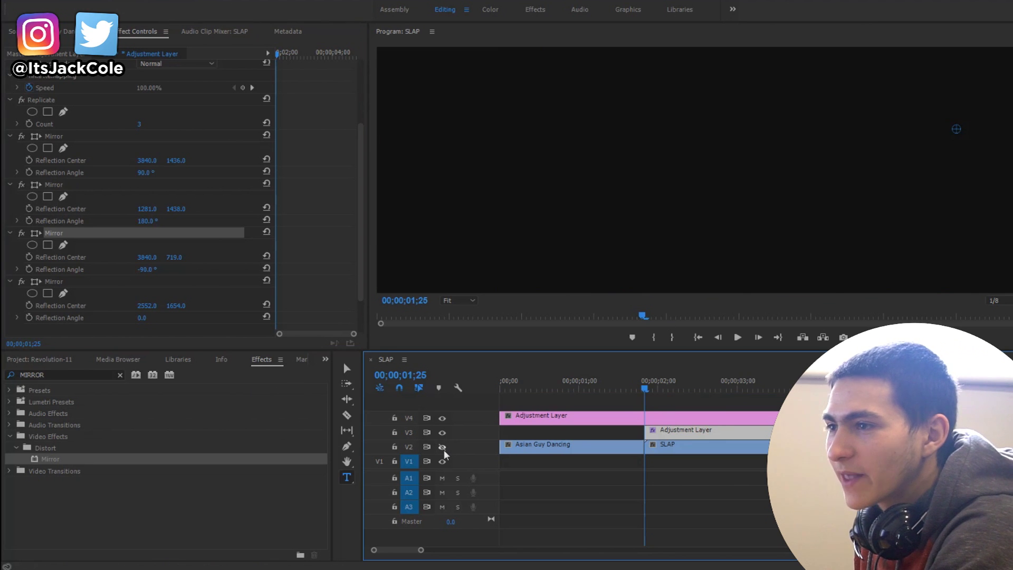
{"action": "left_click", "coordinate": [442, 447]}
{"action": "left_click", "coordinate": [443, 432]}
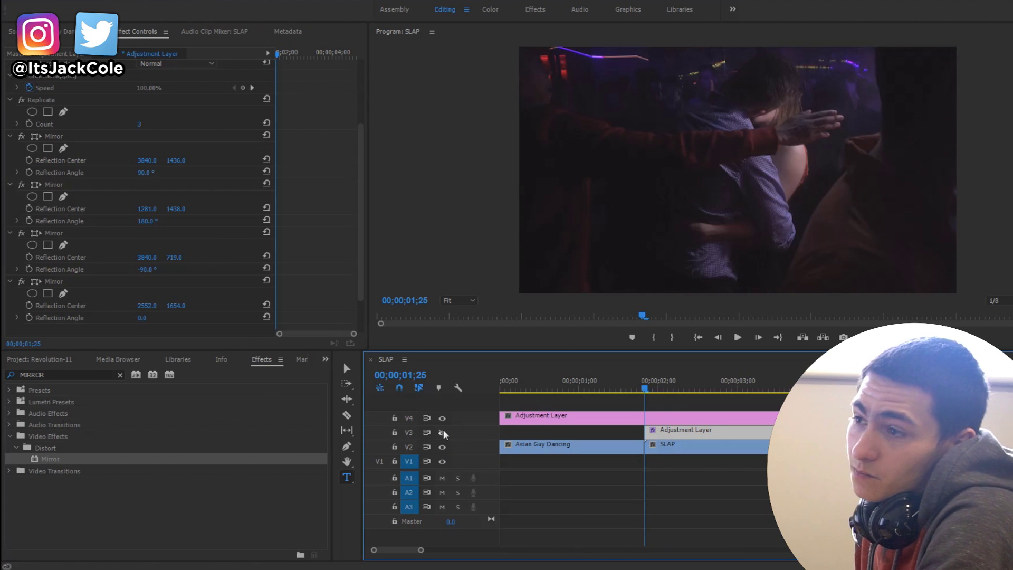
{"action": "left_click", "coordinate": [443, 429]}
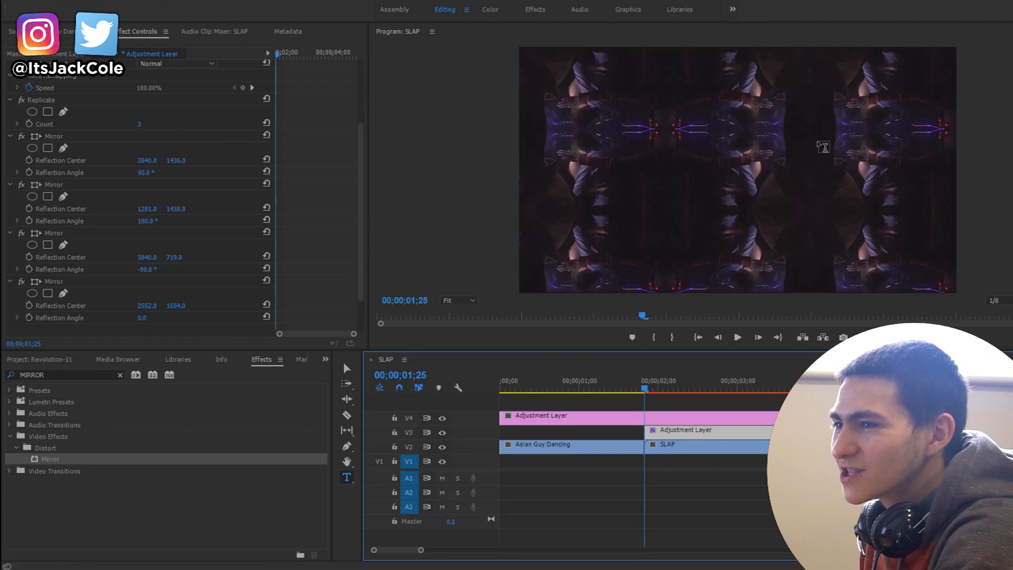
Play the mirrored SLAP section and replay it from the start of the V3 adjustment layer
{"action": "key", "text": "space"}
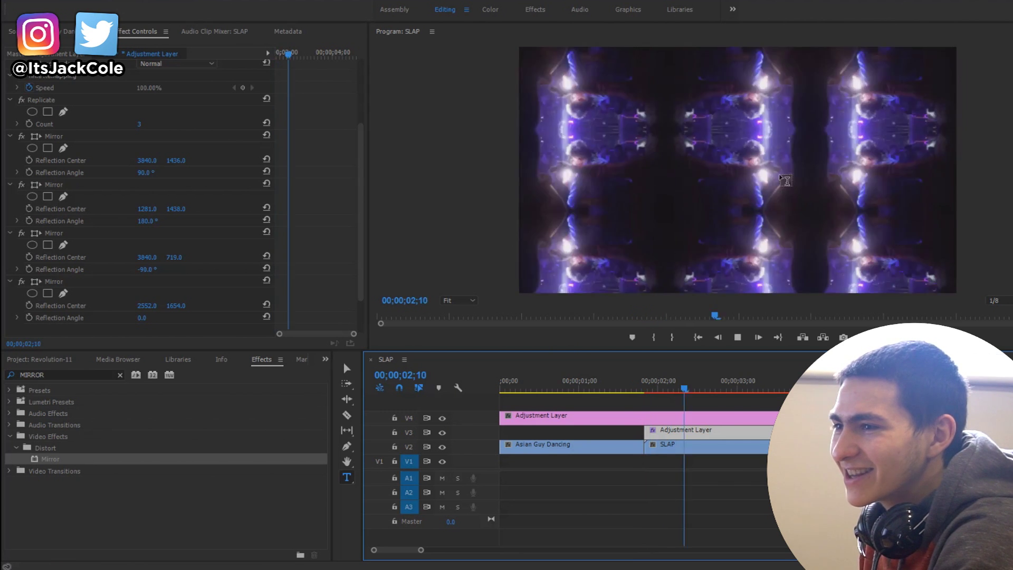
{"action": "key", "text": "Up"}
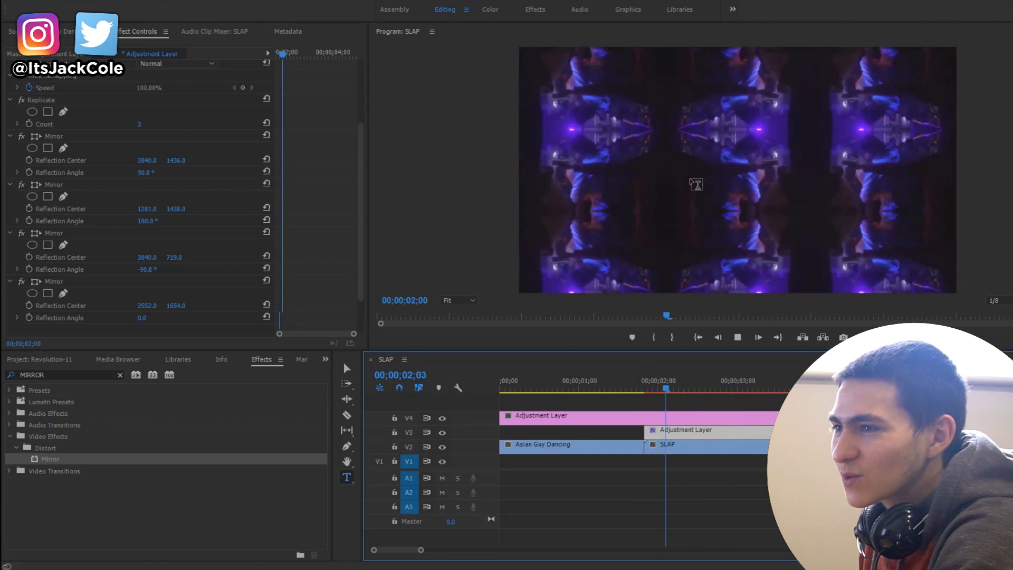
Replay the mirrored SLAP section, return the playhead to the cut at 00;00;01;25, and save the project
{"action": "key", "text": "space"}
{"action": "left_click", "coordinate": [646, 389]}
{"action": "key", "text": "space"}
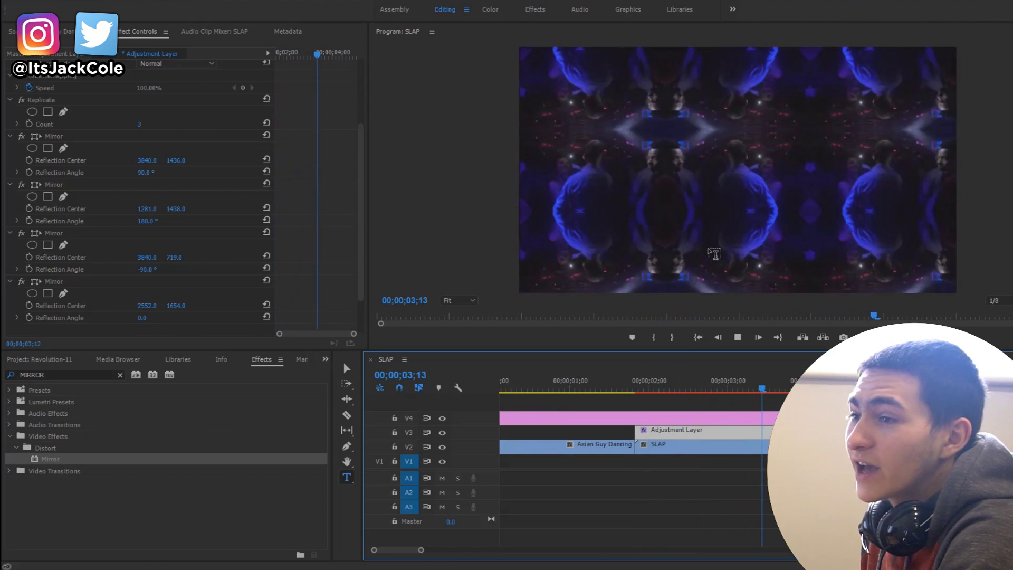
{"action": "key", "text": "ctrl+s"}
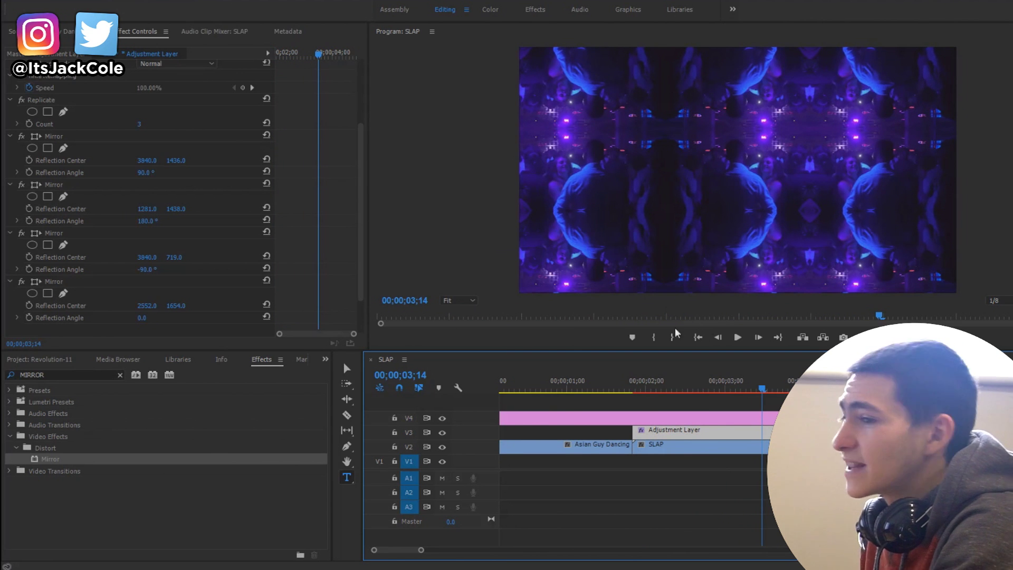
{"action": "left_click", "coordinate": [635, 382]}
{"action": "key", "text": "ctrl+s"}
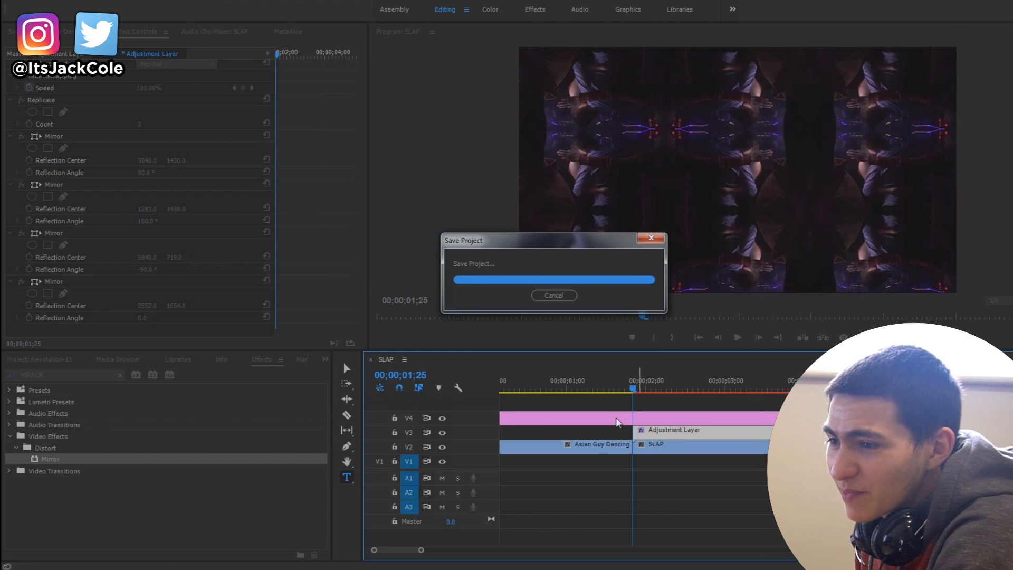
Search the effects for Transform and apply the Distort version to the V4 adjustment layer
{"action": "left_click", "coordinate": [66, 374]}
{"action": "type", "text": "t"}
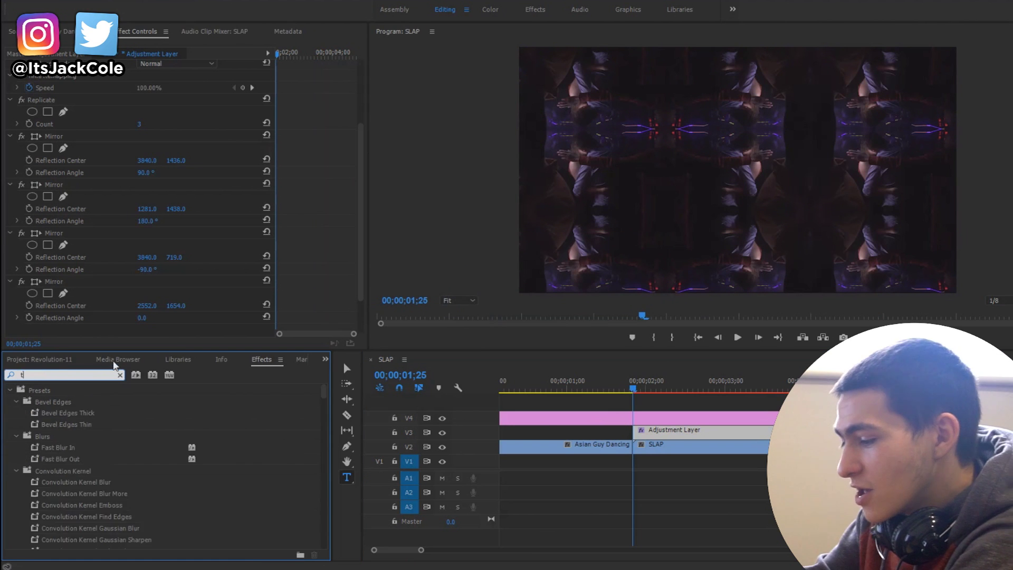
{"action": "type", "text": "ransform"}
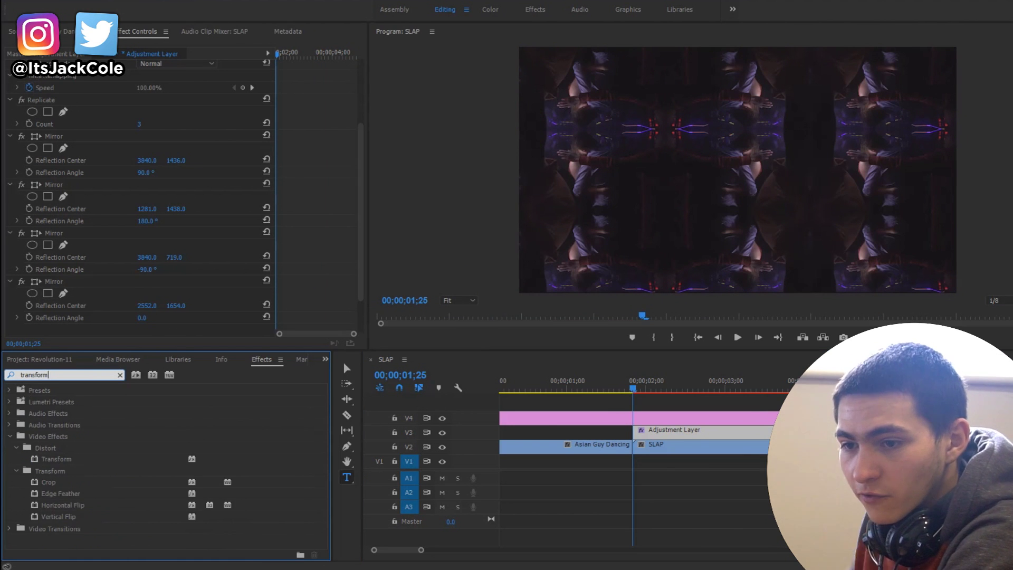
{"action": "left_click_drag", "start_coordinate": [45, 459], "coordinate": [684, 427]}
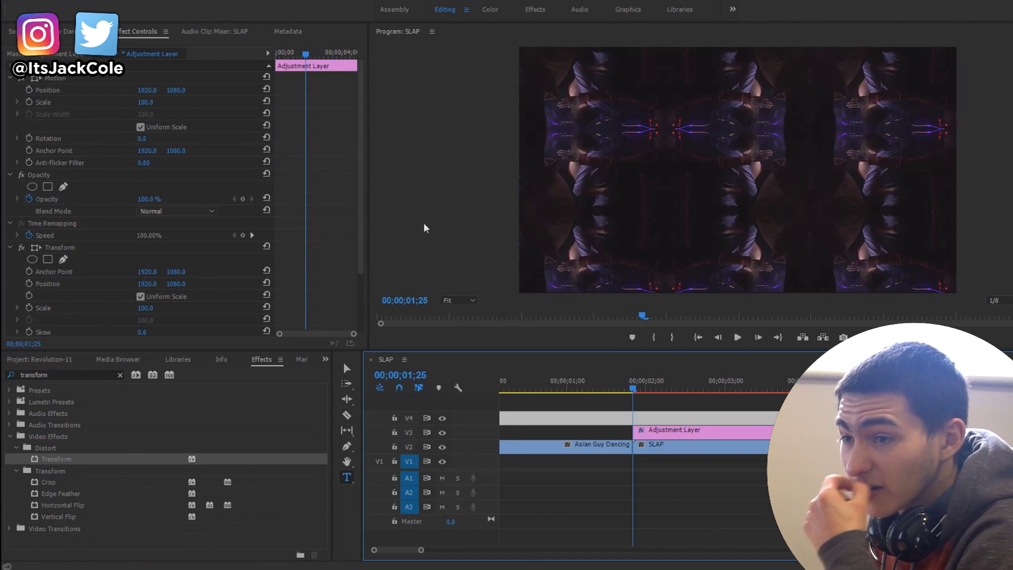
Disable Use Composition's Shutter Angle in the Transform effect and set its Shutter Angle to 360
{"action": "left_click_drag", "start_coordinate": [363, 160], "coordinate": [334, 284]}
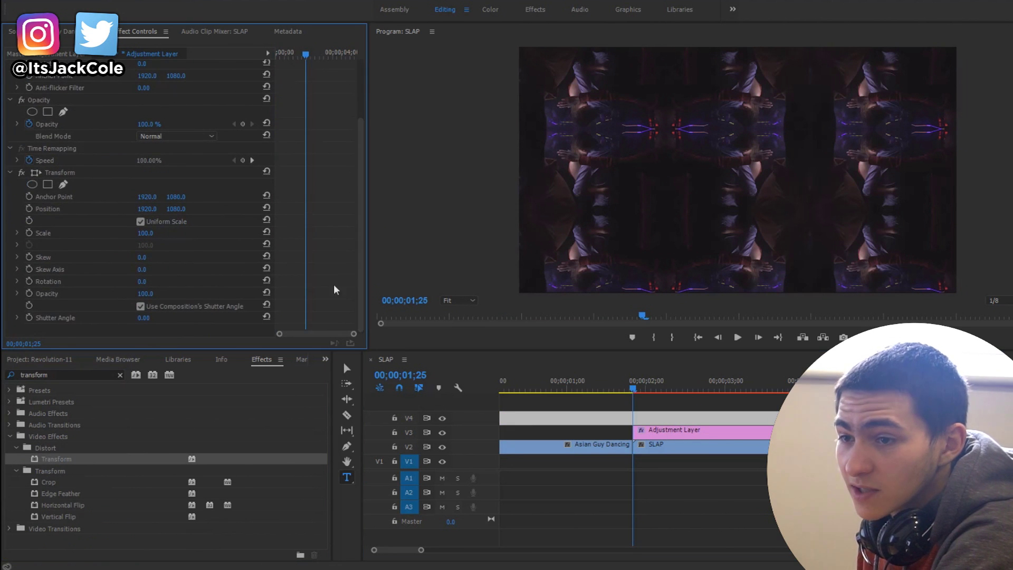
{"action": "left_click", "coordinate": [140, 306]}
{"action": "left_click", "coordinate": [153, 317]}
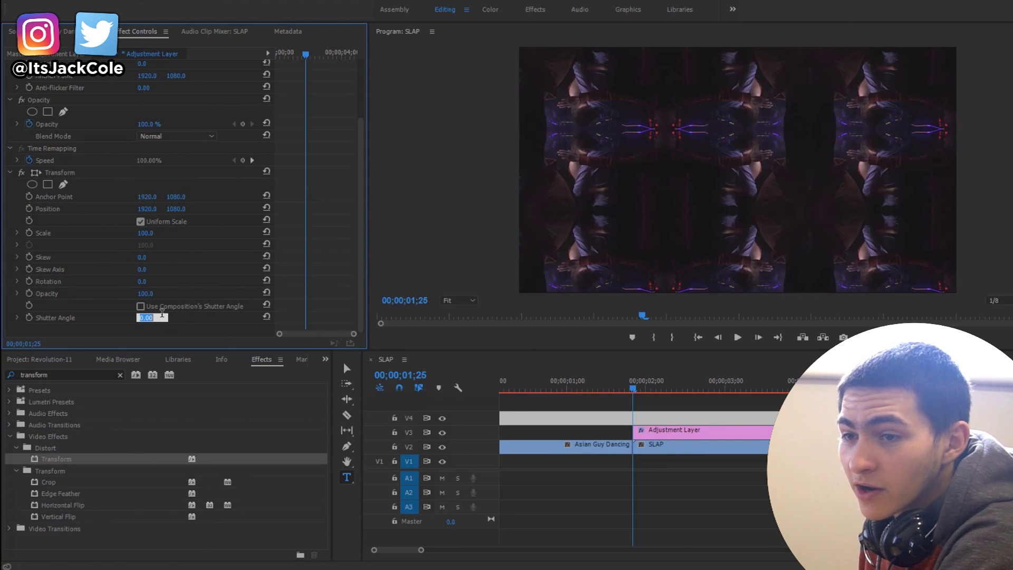
{"action": "type", "text": "360"}
{"action": "key", "text": "Return"}
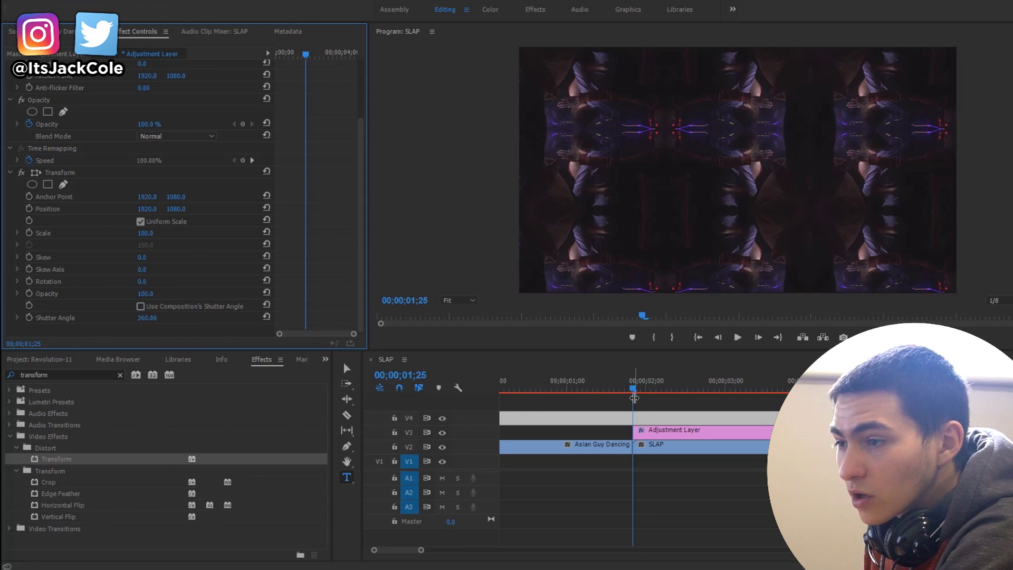
Start Scale keyframing in the Transform effect with a keyframe of 100 at 00;00;01;19, six frames before the cut
{"action": "left_click", "coordinate": [632, 381]}
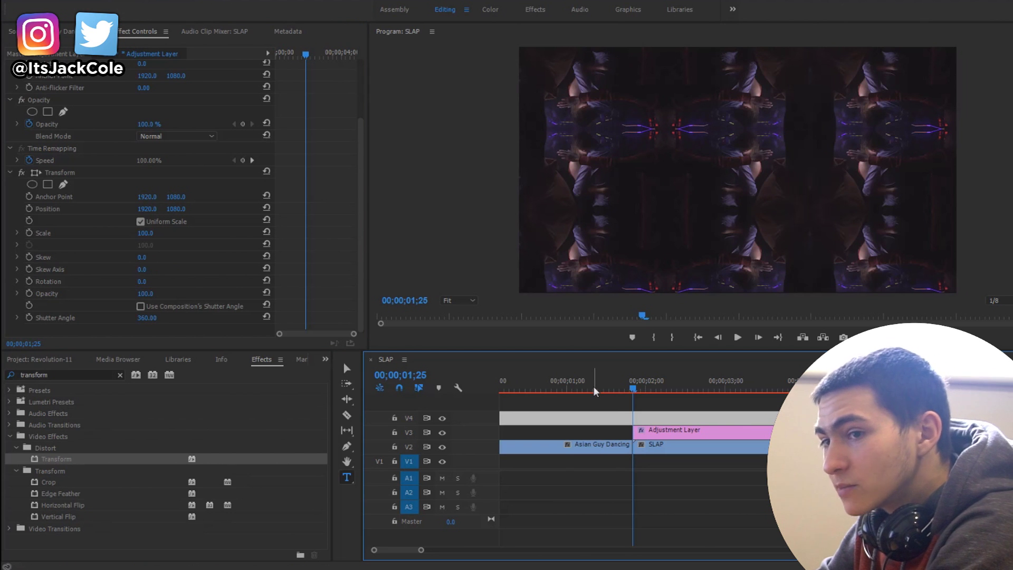
{"action": "key", "text": "Left"}
{"action": "key", "text": "Left"}
{"action": "key", "text": "Left"}
{"action": "key", "text": "Left"}
{"action": "key", "text": "Left"}
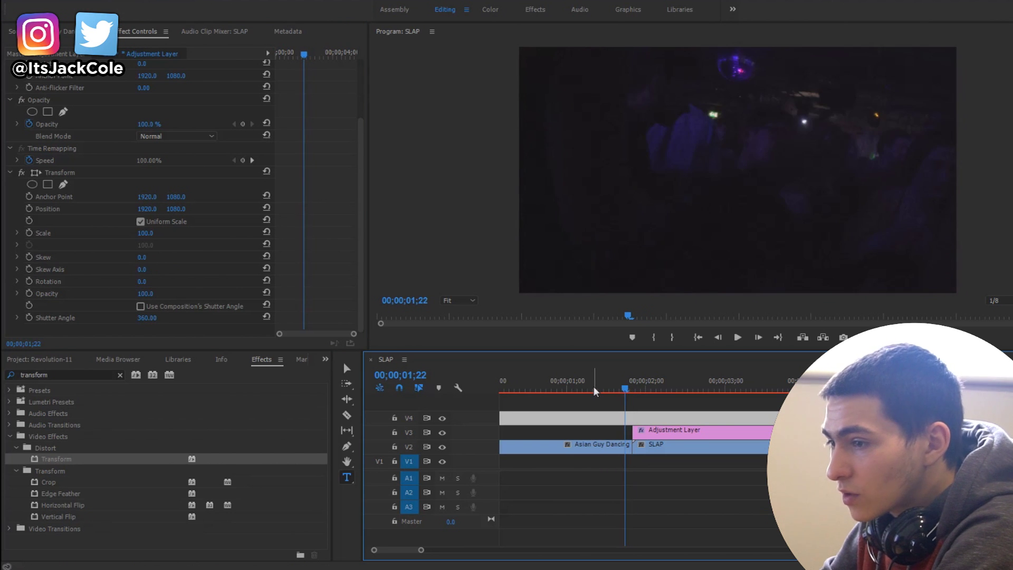
{"action": "key", "text": "Left"}
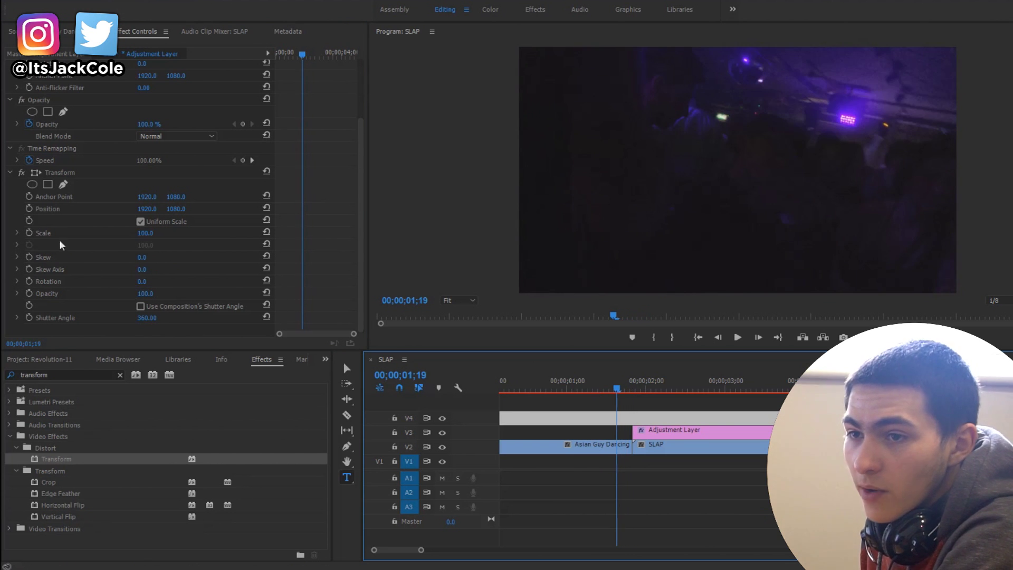
{"action": "left_click", "coordinate": [30, 230]}
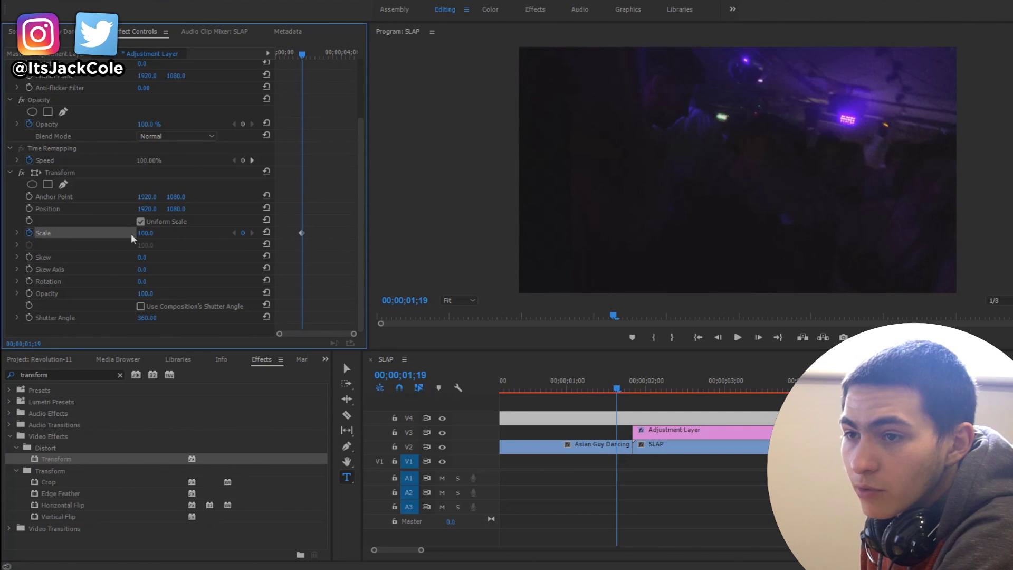
Add a Transform Scale keyframe of 300 at 00;00;02;01, six frames after the cut
{"action": "left_click", "coordinate": [632, 390]}
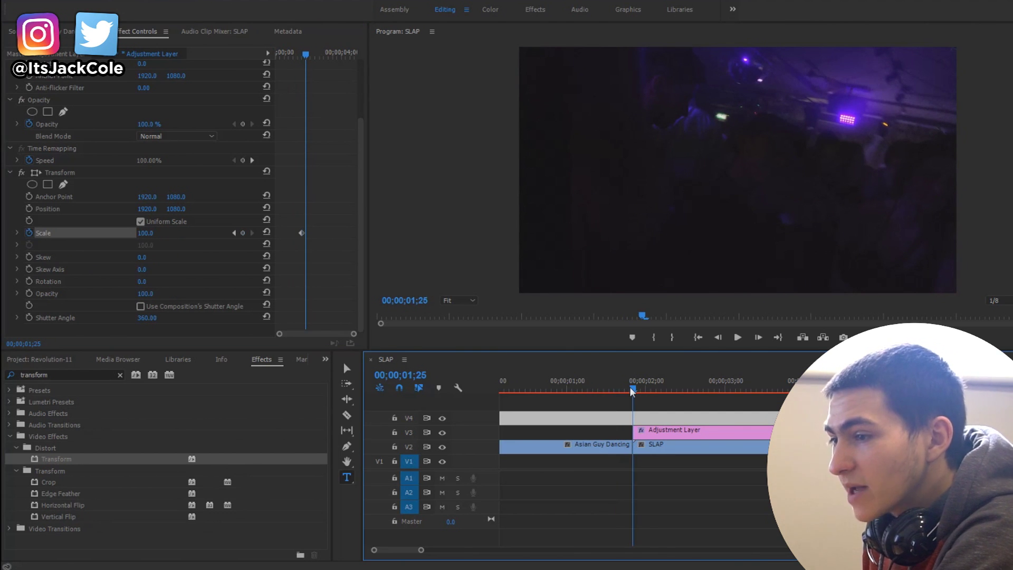
{"action": "key", "text": "Right"}
{"action": "key", "text": "Right"}
{"action": "key", "text": "Right"}
{"action": "key", "text": "Right"}
{"action": "key", "text": "Right"}
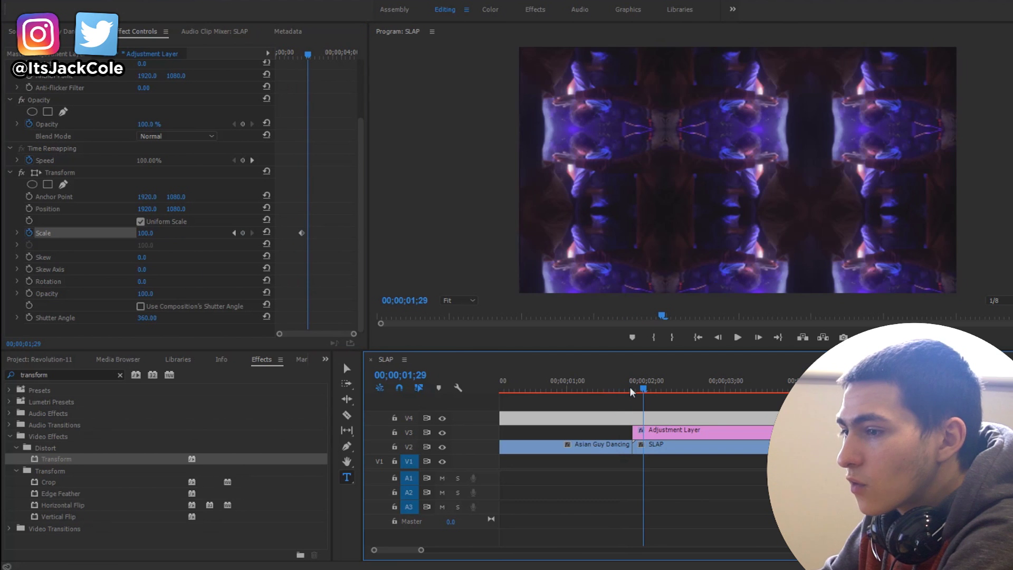
{"action": "key", "text": "Right"}
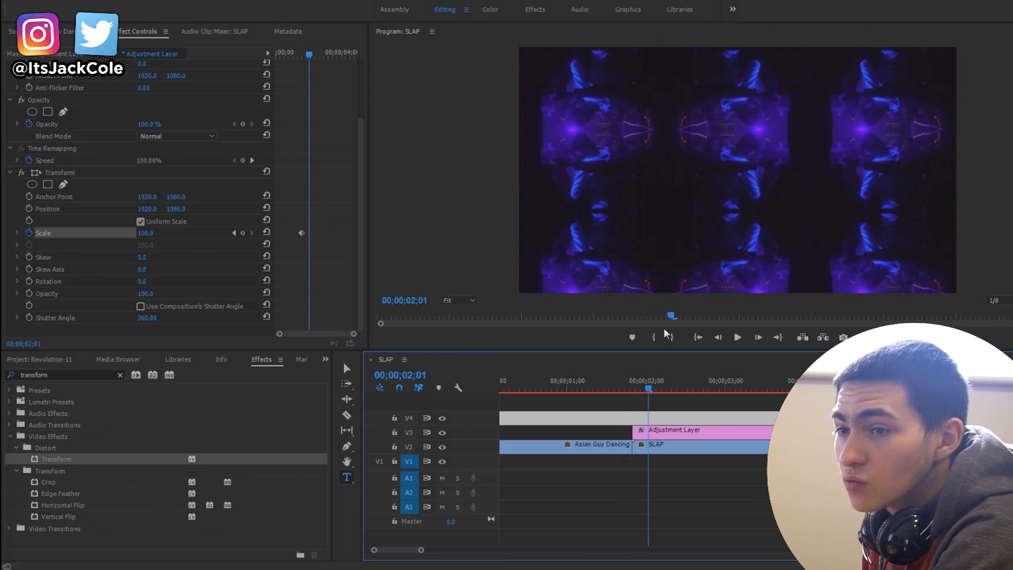
{"action": "left_click", "coordinate": [158, 235]}
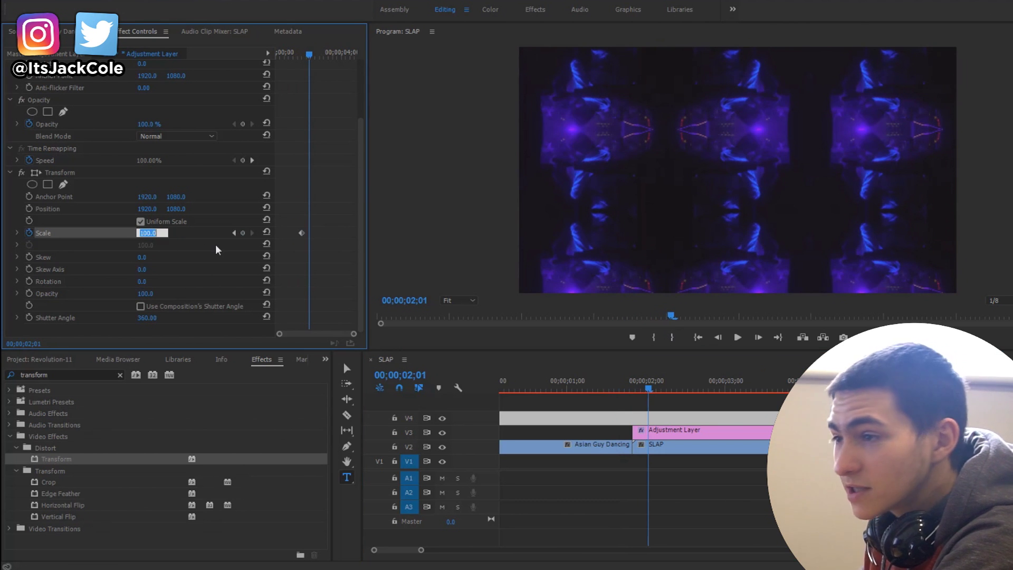
{"action": "type", "text": "300"}
{"action": "key", "text": "Return"}
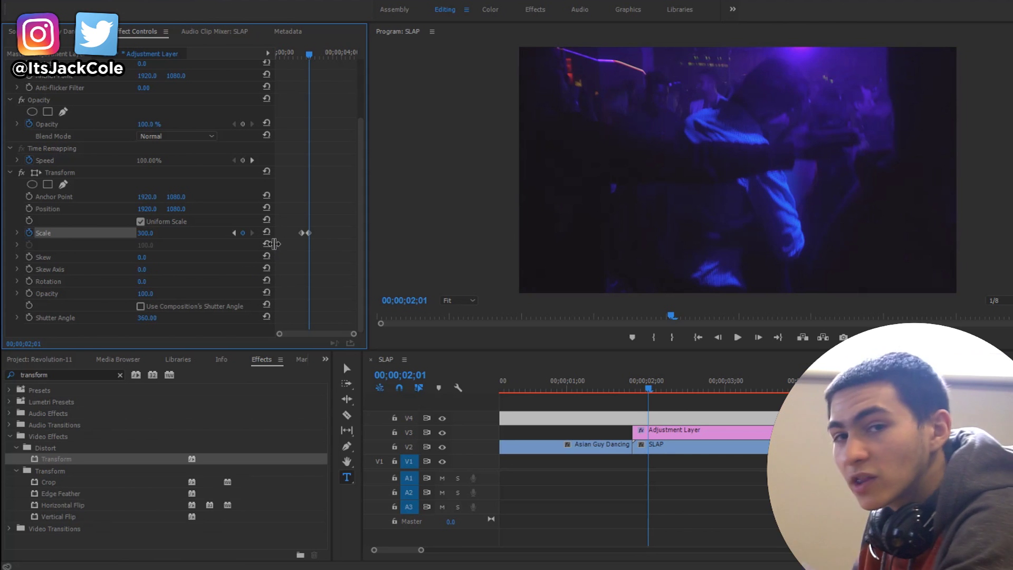
Compare the Replicate Count on the V3 adjustment layer with the Transform Scale value on the V4 layer
{"action": "left_click", "coordinate": [597, 418]}
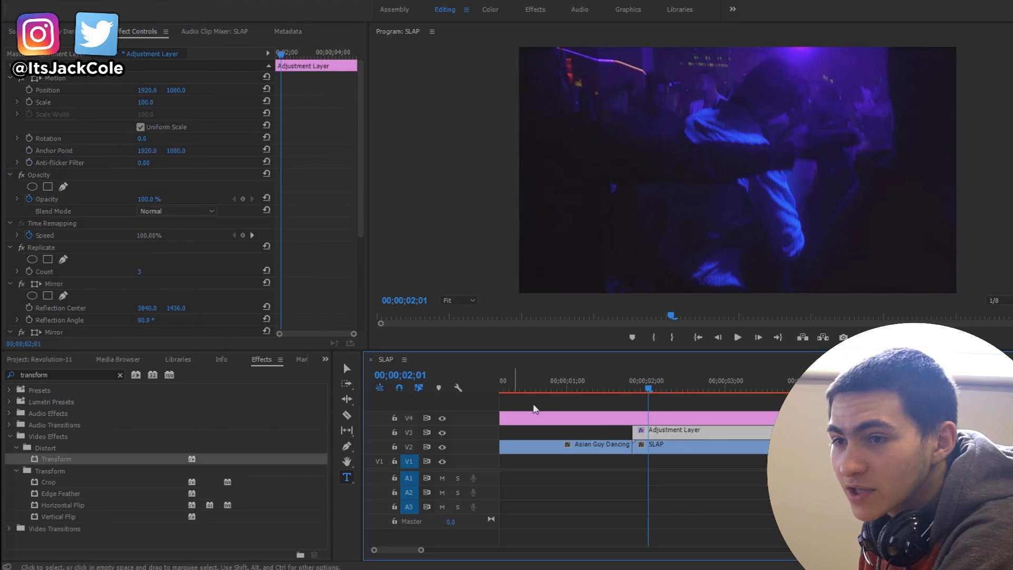
{"action": "left_click_drag", "start_coordinate": [361, 185], "coordinate": [339, 312]}
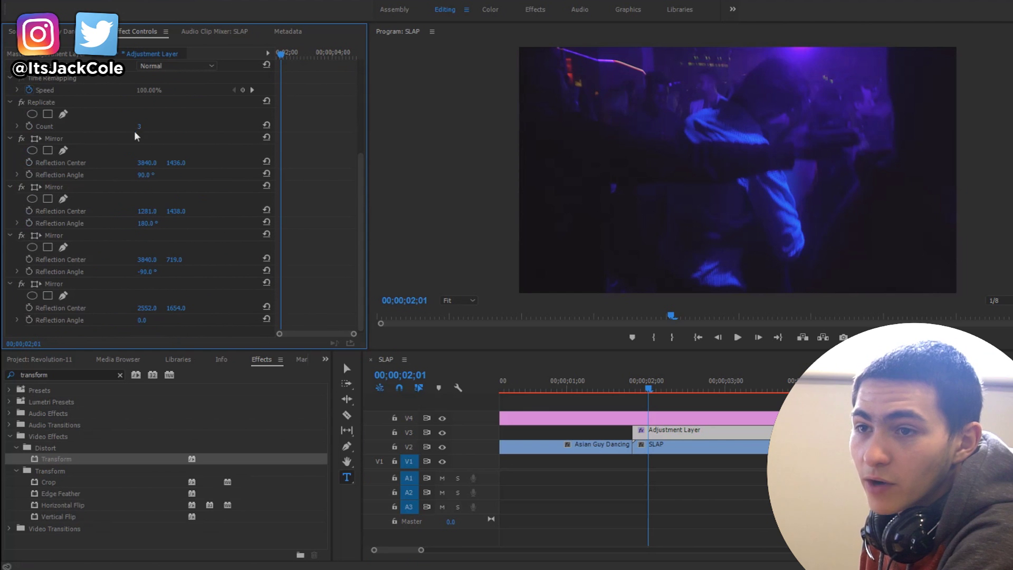
{"action": "left_click", "coordinate": [45, 102]}
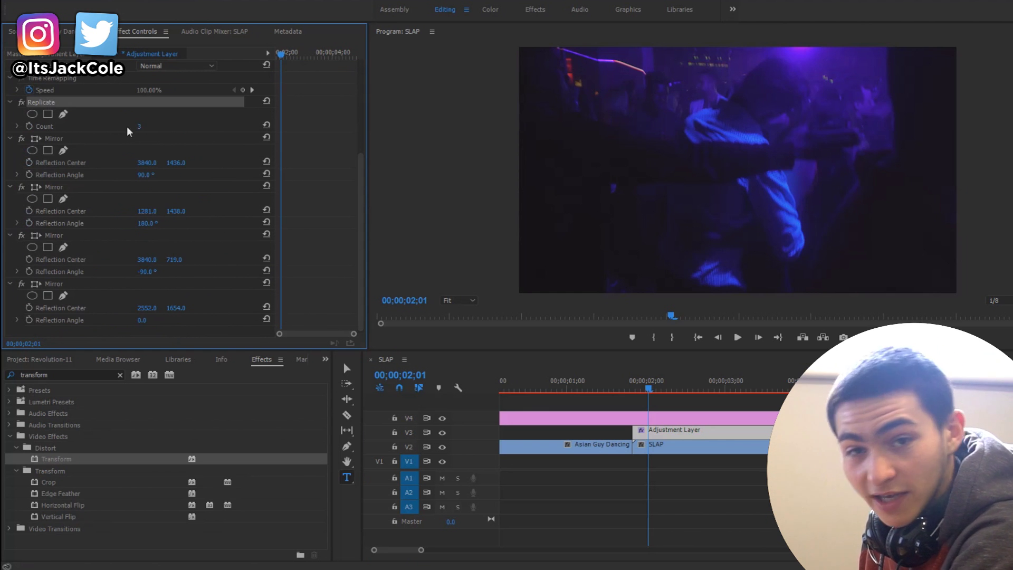
{"action": "left_click", "coordinate": [722, 431]}
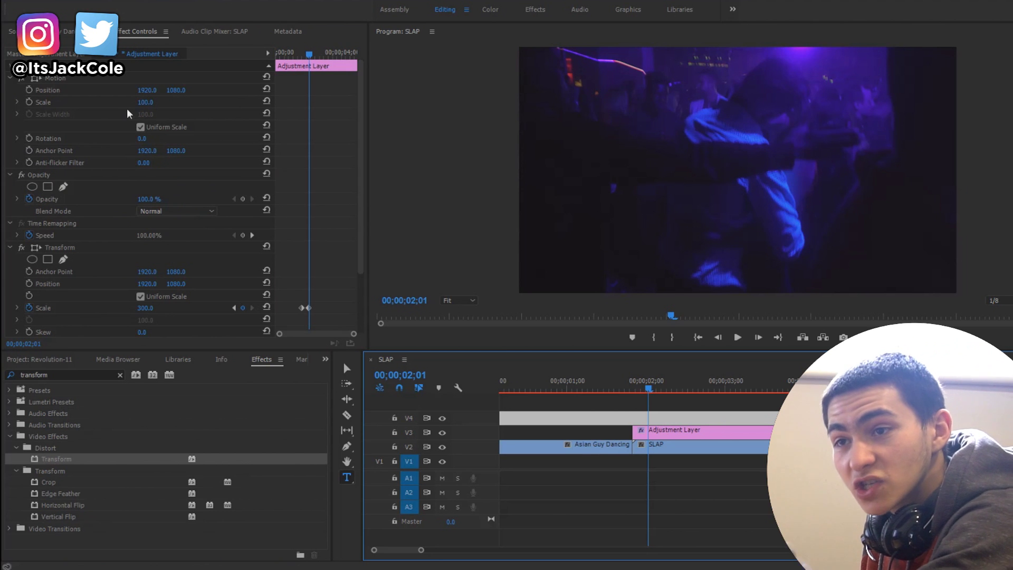
{"action": "left_click_drag", "start_coordinate": [361, 156], "coordinate": [350, 208]}
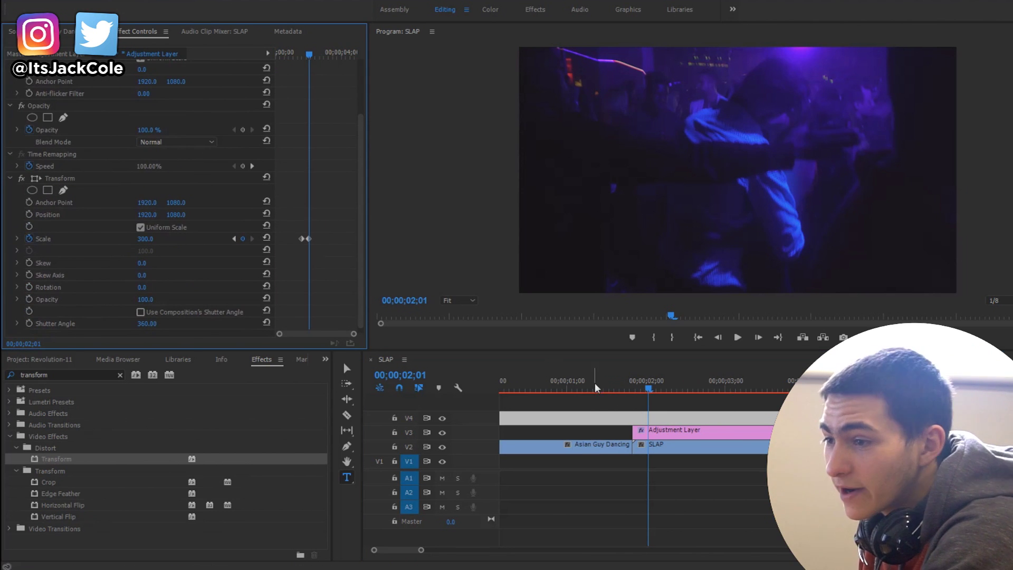
Mark the sequence from its start to 00;00;04;29 as the In to Out range and render its previews
{"action": "left_click_drag", "start_coordinate": [421, 549], "coordinate": [463, 549]}
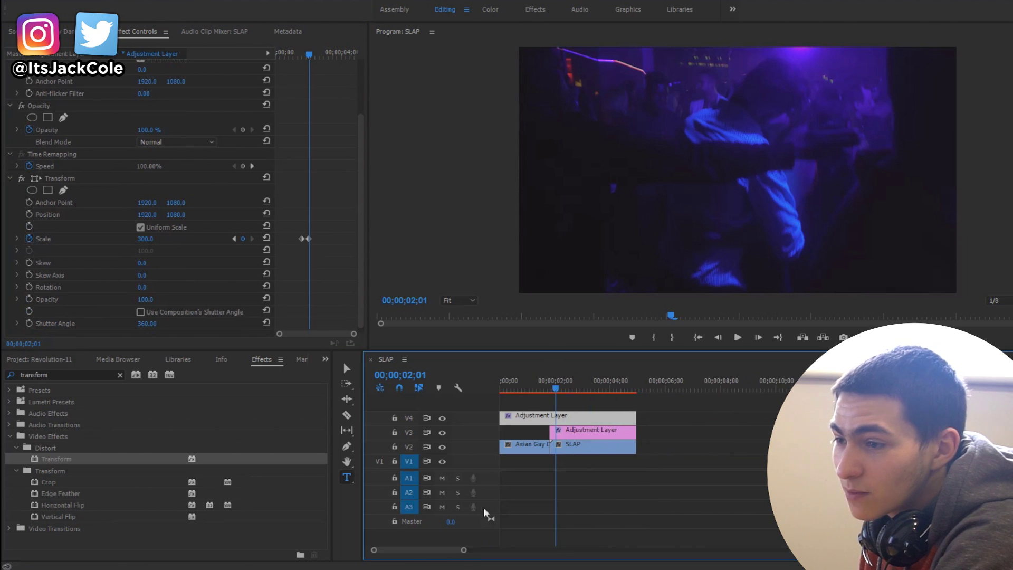
{"action": "left_click", "coordinate": [638, 389]}
{"action": "key", "text": "Home"}
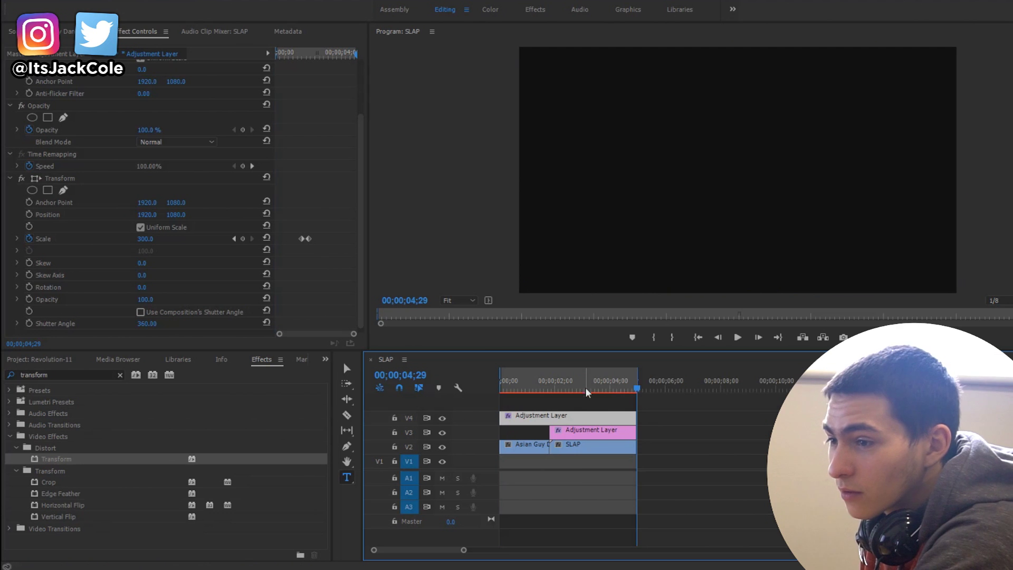
{"action": "left_click", "coordinate": [86, 3]}
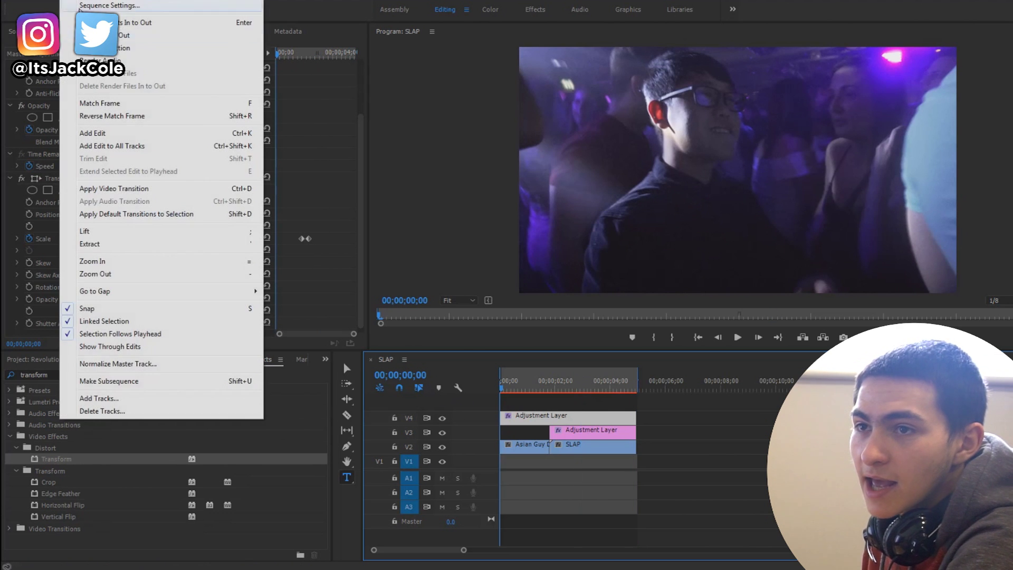
{"action": "left_click", "coordinate": [90, 8]}
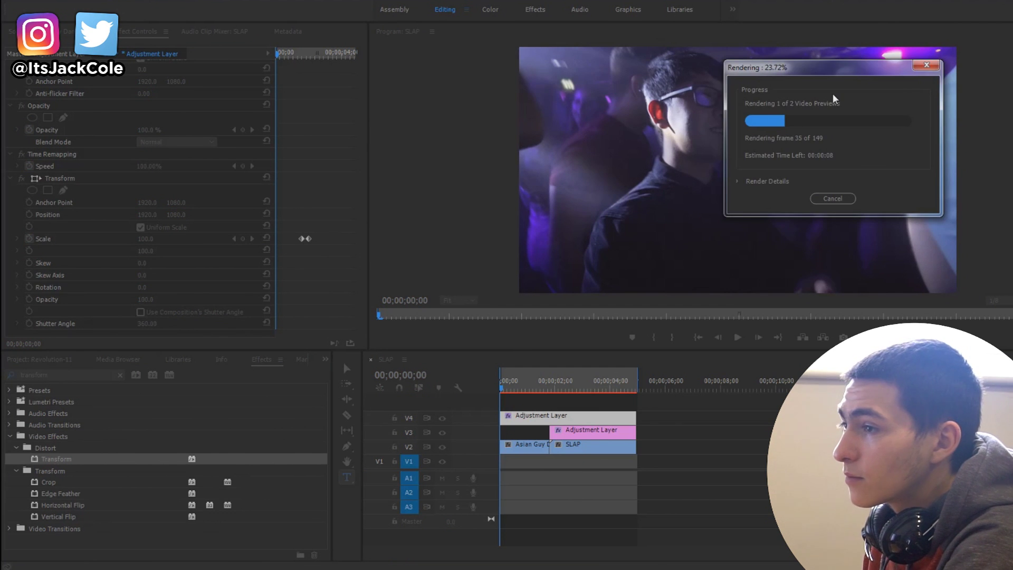
{"action": "left_click_drag", "start_coordinate": [826, 65], "coordinate": [204, 49]}
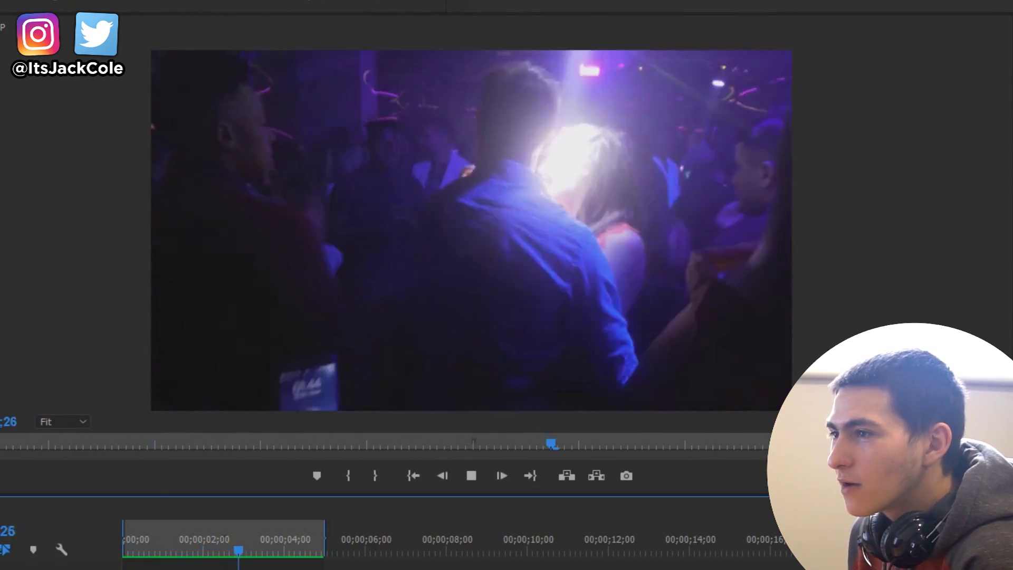
Save the project and replay the rendered transition between the two clips several times
{"action": "key", "text": "ctrl+s"}
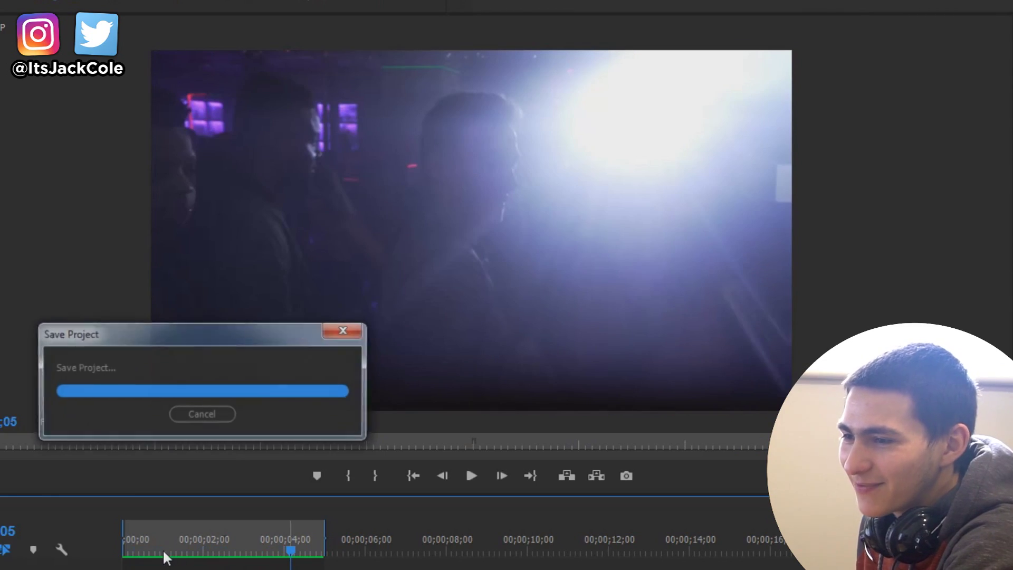
{"action": "key", "text": "space"}
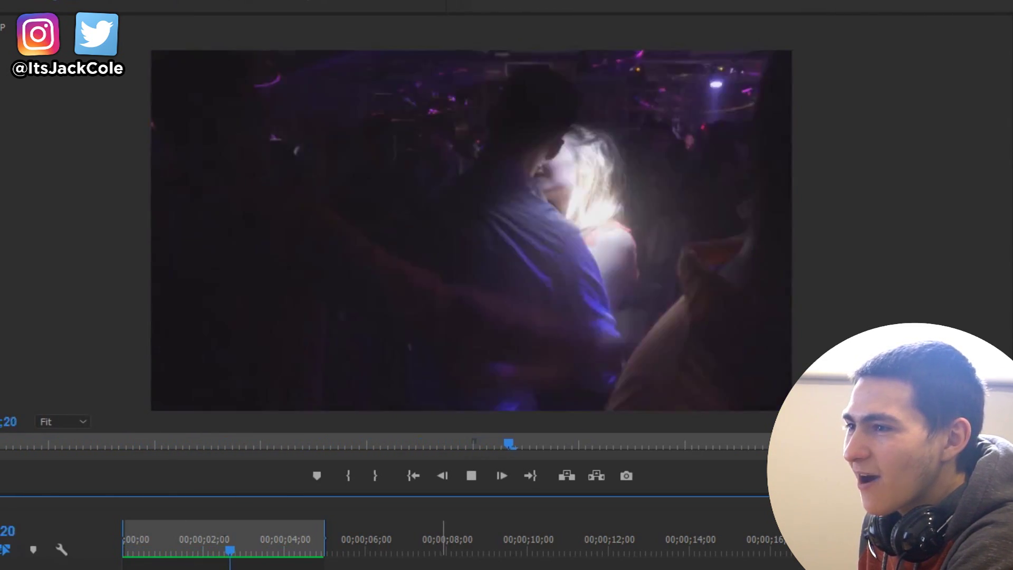
{"action": "key", "text": "space"}
{"action": "key", "text": "space"}
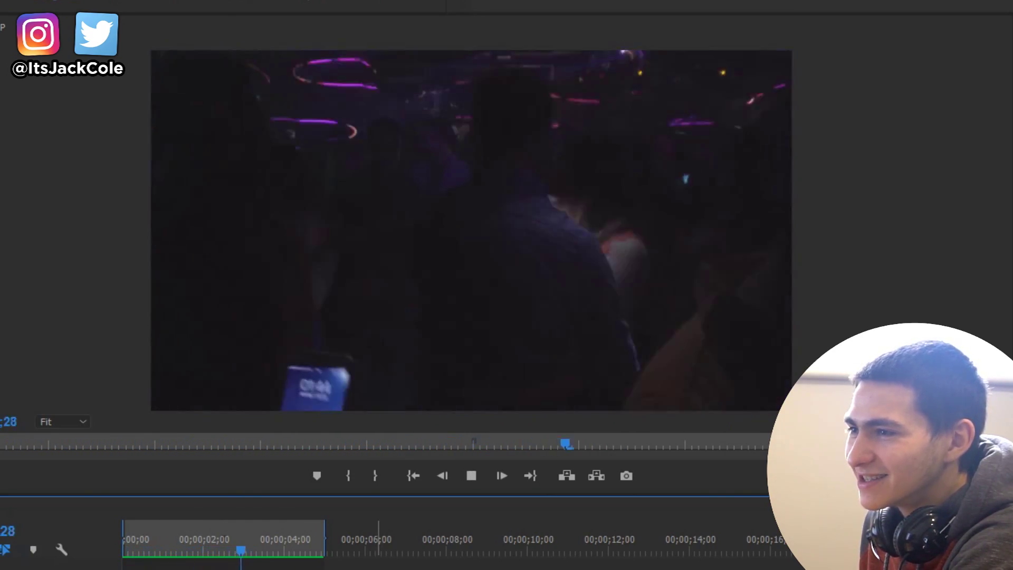
{"action": "left_click", "coordinate": [199, 547]}
{"action": "key", "text": "space"}
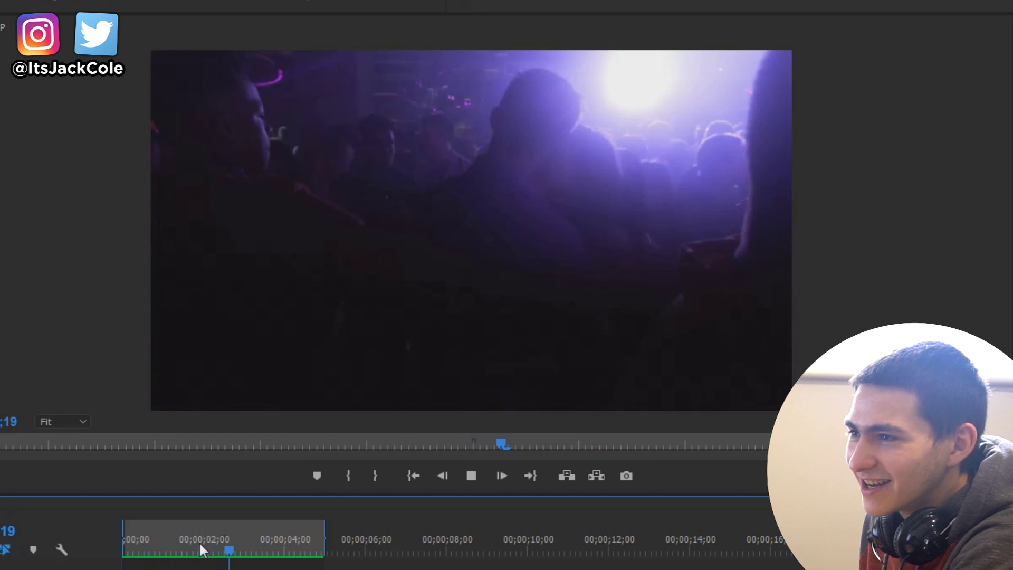
{"action": "key", "text": "space"}
{"action": "left_click", "coordinate": [198, 551]}
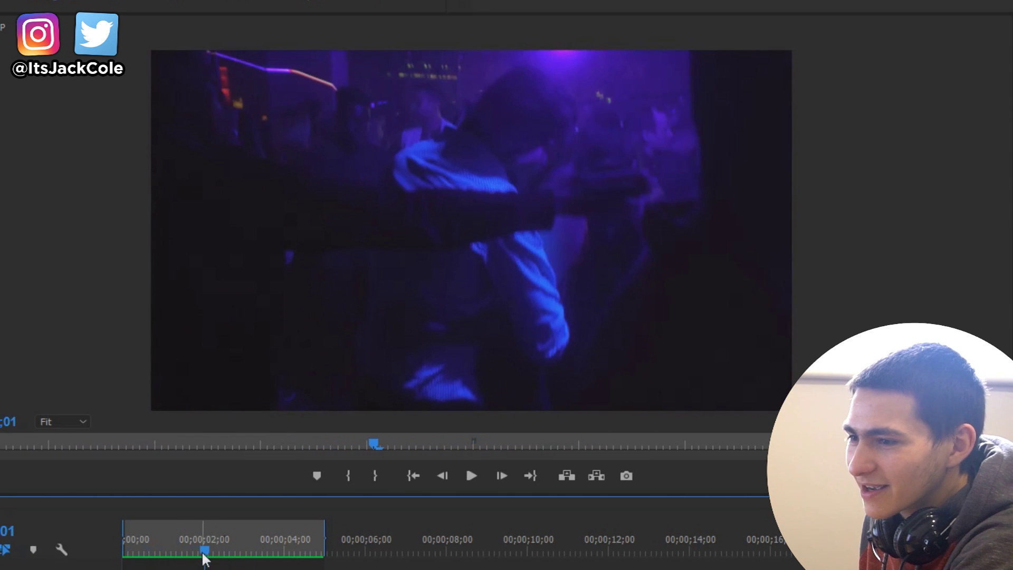
Shorten the SLAP clip slightly, preview the transition, and render the In to Out range again
{"action": "right_click", "coordinate": [200, 568]}
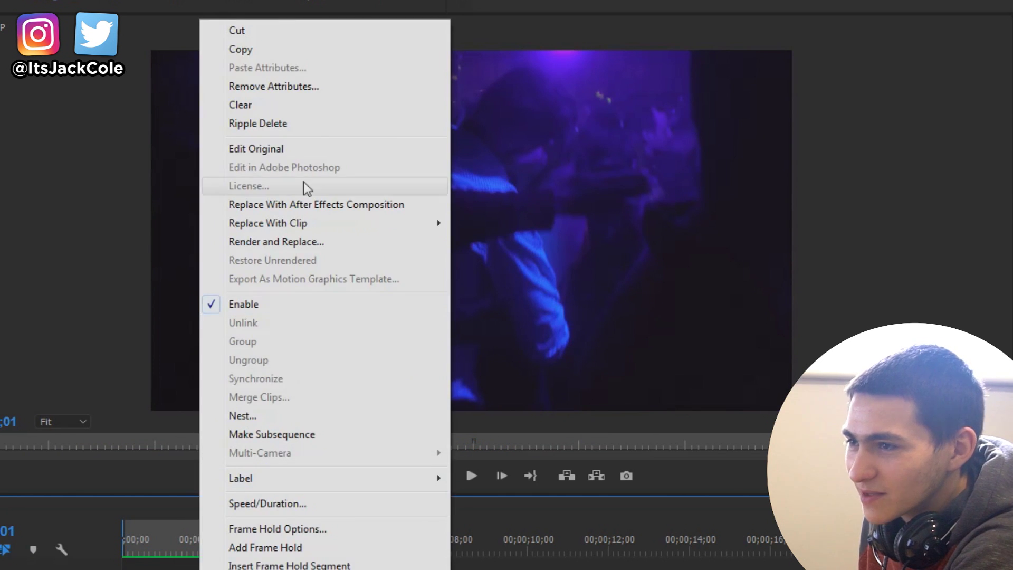
{"action": "left_click", "coordinate": [331, 131]}
{"action": "key", "text": "space"}
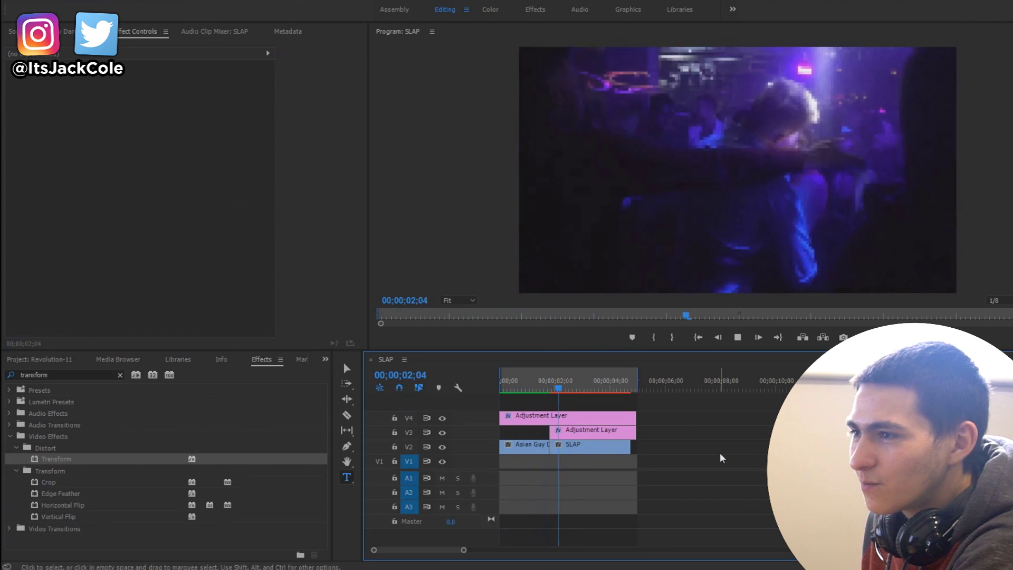
{"action": "key", "text": "space"}
{"action": "left_click", "coordinate": [76, 6]}
{"action": "left_click", "coordinate": [122, 35]}
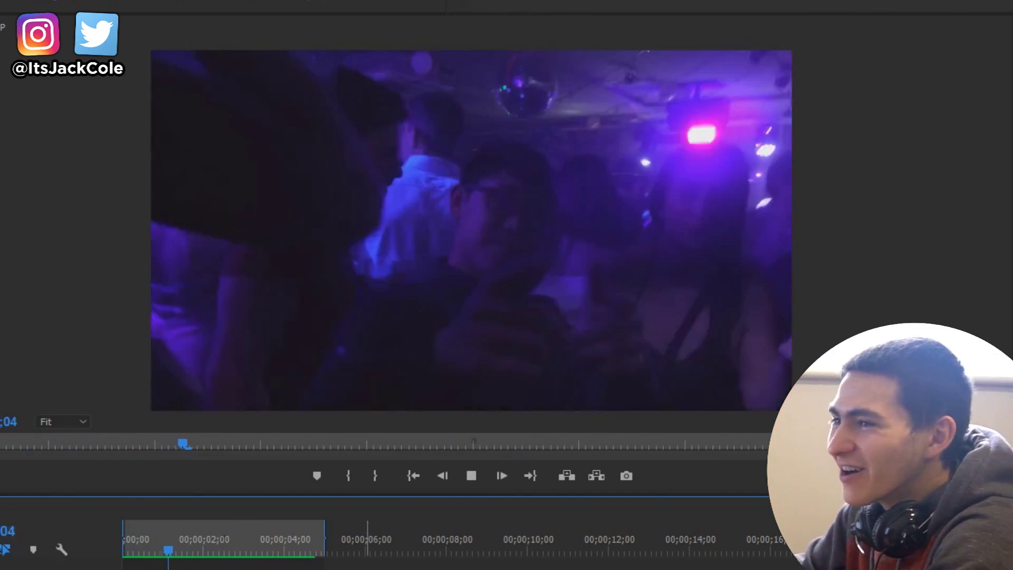
Replay the re-rendered transition from shortly before the cut and place the playhead at 00;00;04;29
{"action": "key", "text": "space"}
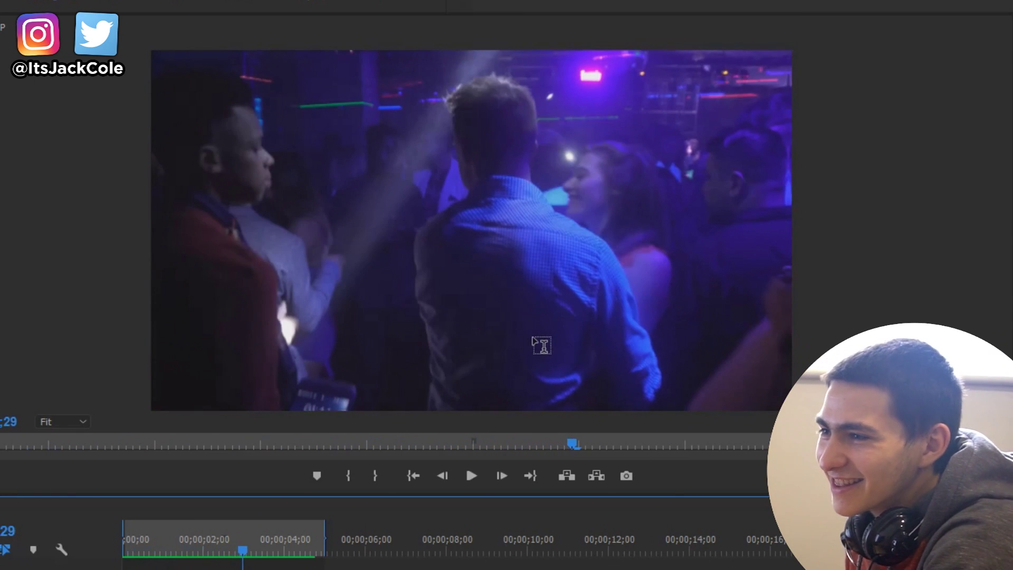
{"action": "left_click", "coordinate": [172, 543]}
{"action": "key", "text": "space"}
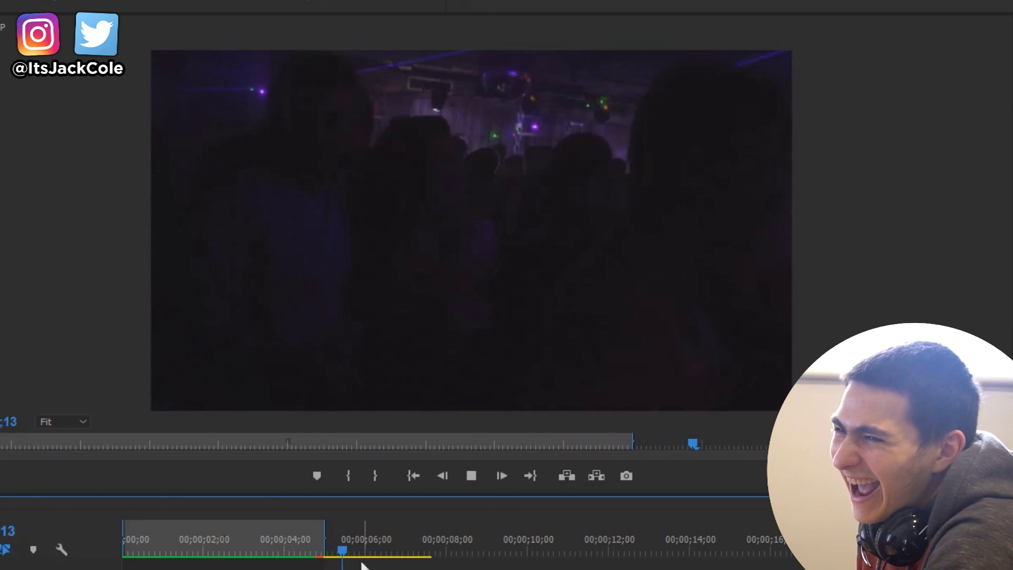
{"action": "left_click", "coordinate": [321, 557]}
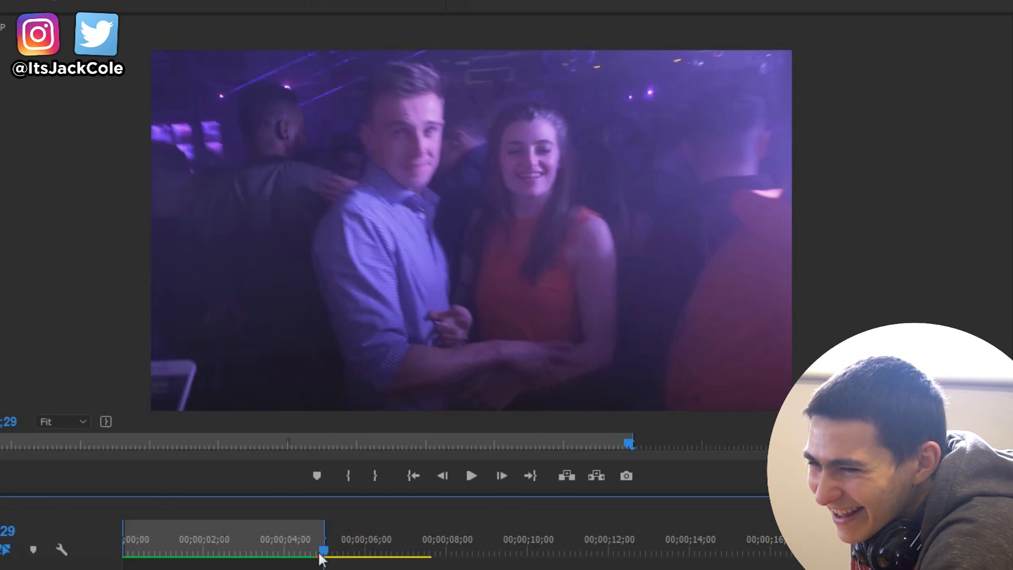